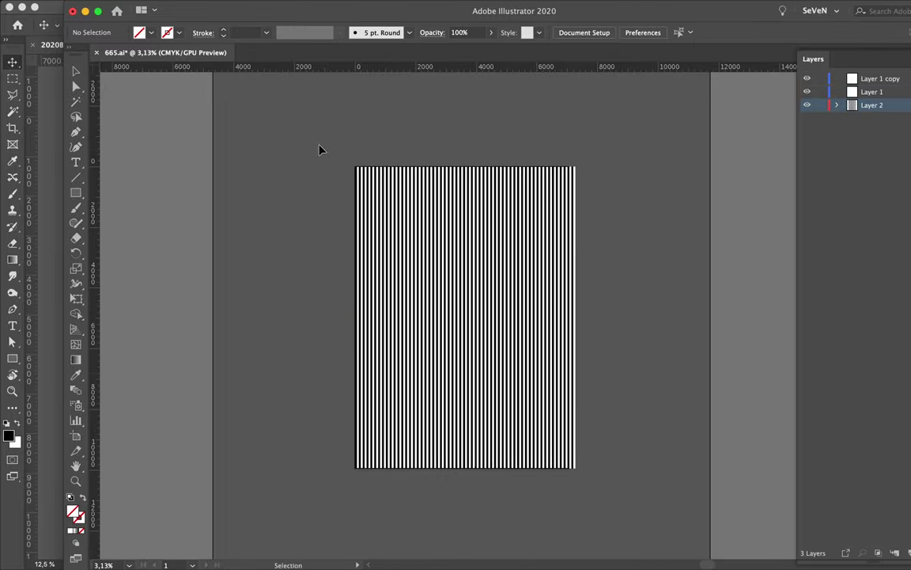
Drag the vertical-stripe artwork from Illustrator onto the poster page and place it.
drag(538, 383, 50, 363)
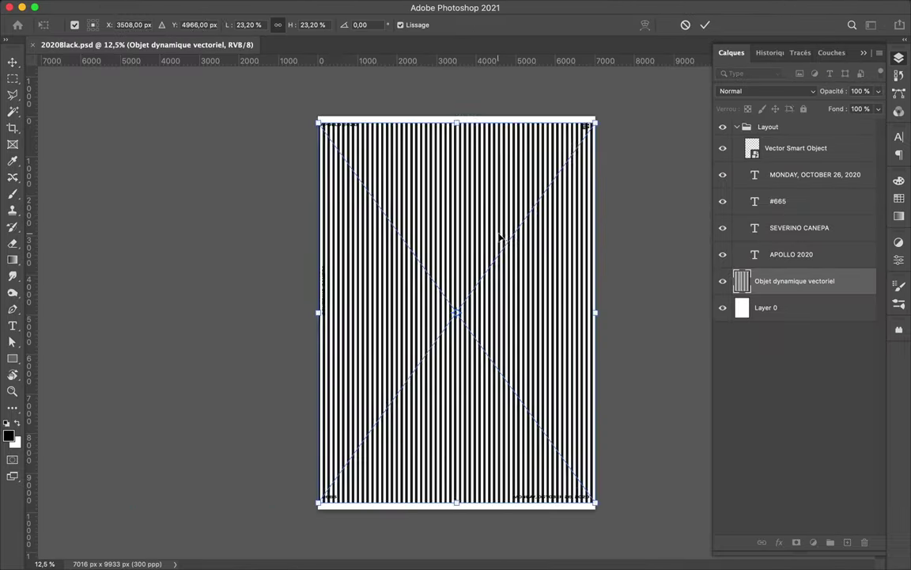
mouse_move(500, 236)
mouse_down()
mouse_move(577, 229)
mouse_move(434, 229)
mouse_up()
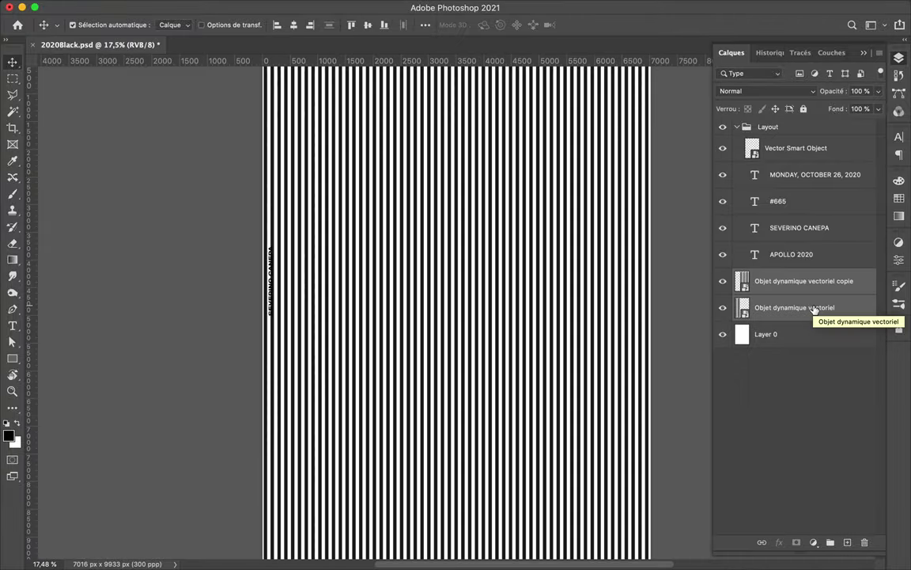
click(791, 295)
Delete the original stripes layer and keep the newly placed stripes layer selected.
key(Delete)
key(ctrl+z)
click(794, 281)
key(ctrl+shift+z)
key(ctrl+t)
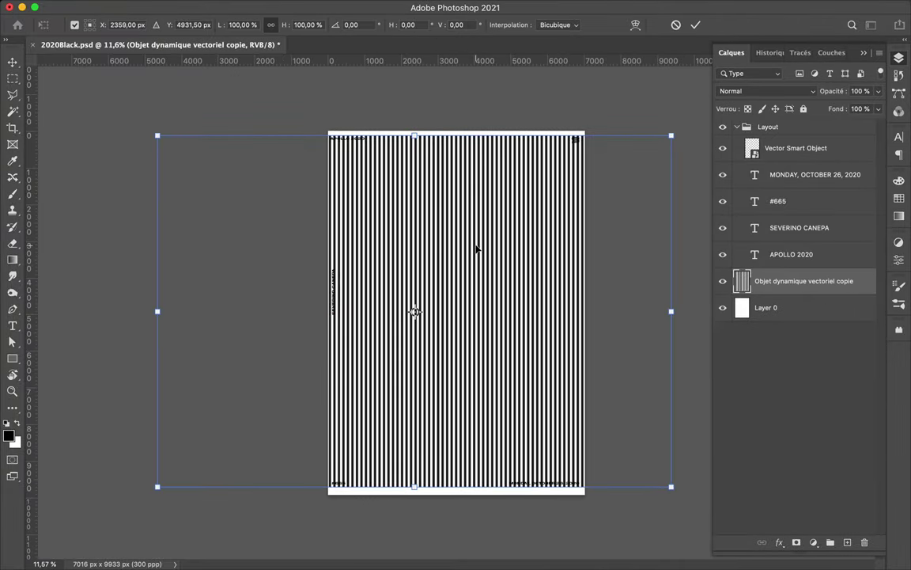
Warp the stripes into a perspective trapezoid converging toward the page top.
drag(158, 135, 275, 136)
drag(547, 135, 585, 130)
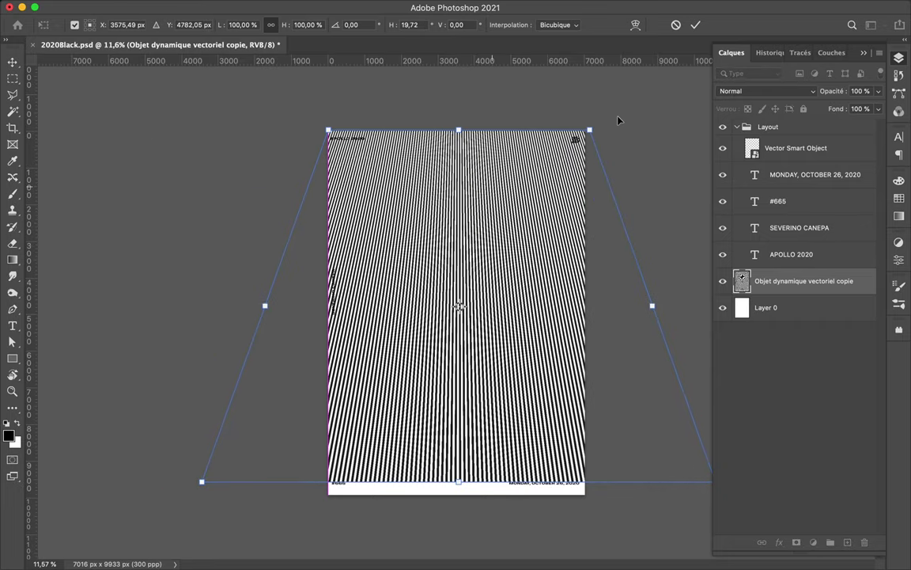
drag(459, 481, 126, 481)
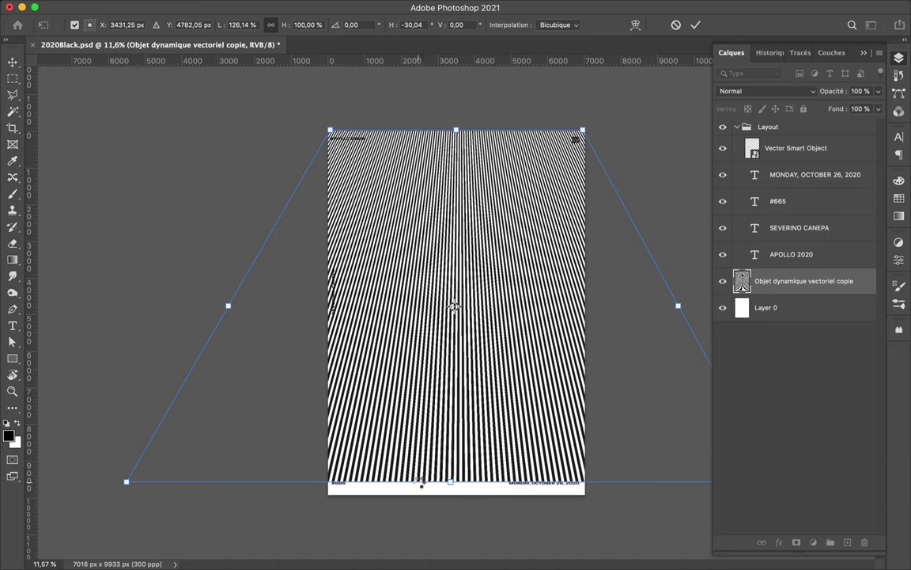
key(Return)
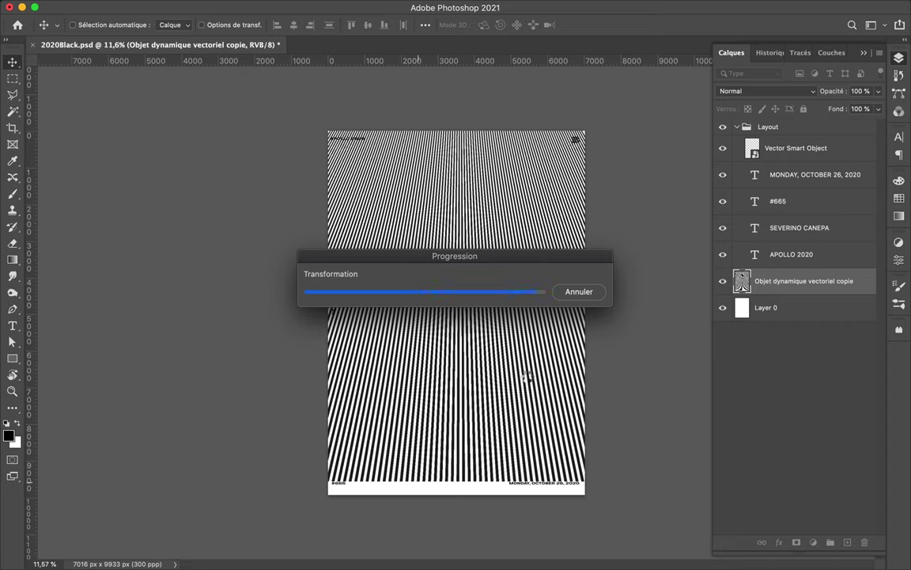
Stretch the stripes down to about 103.65% so they reach the page bottom.
key(ctrl+t)
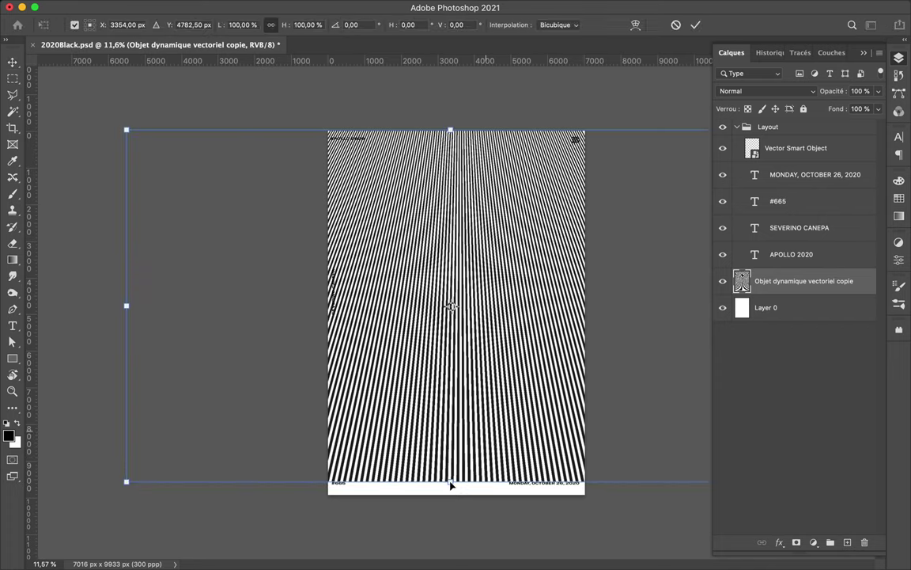
drag(451, 482, 450, 497)
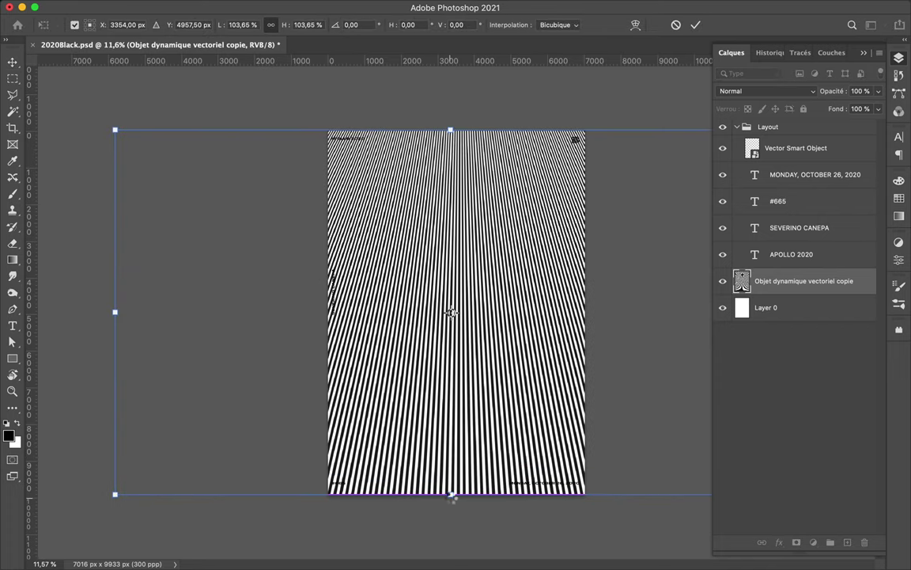
key(Return)
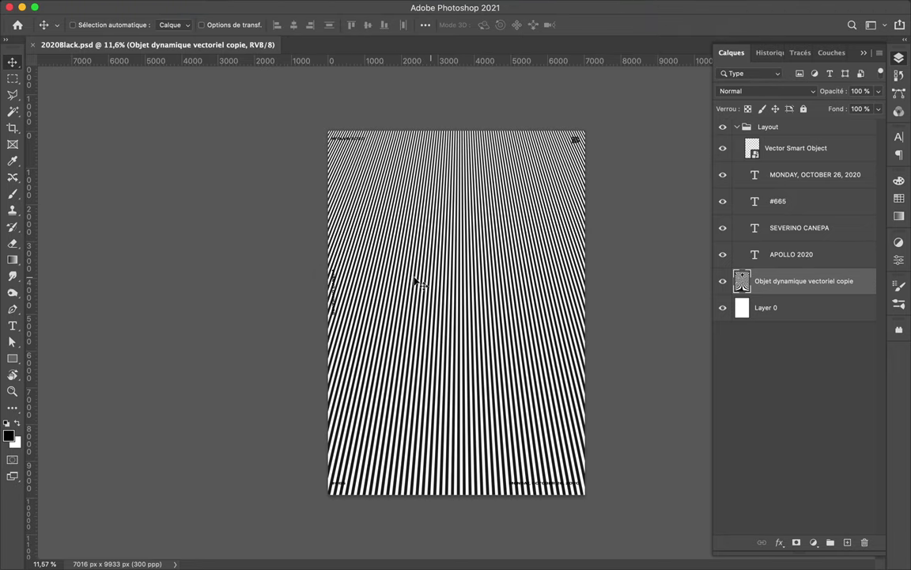
Add a new '11' text layer on the poster and enlarge it.
key(t)
click(392, 280)
text(11)
key(ctrl+t)
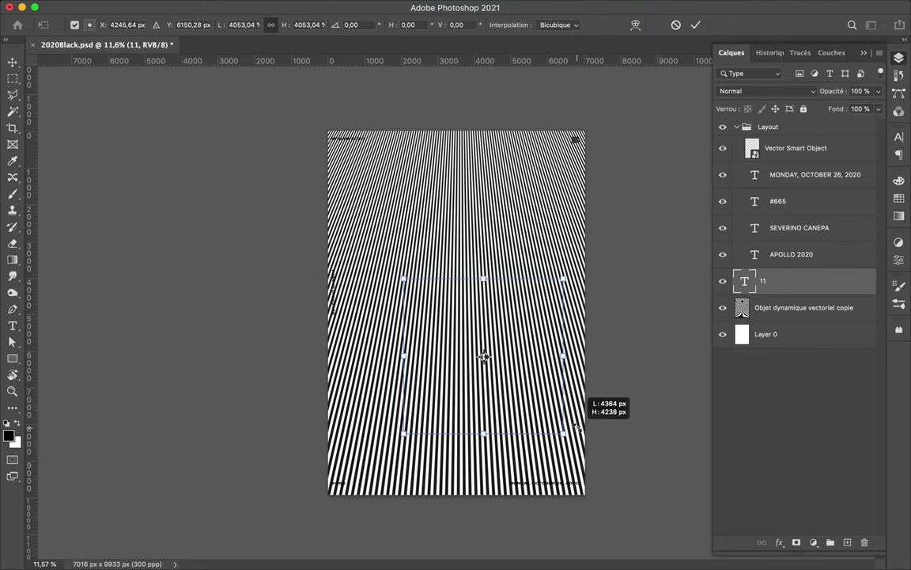
drag(402, 277, 360, 192)
key(Return)
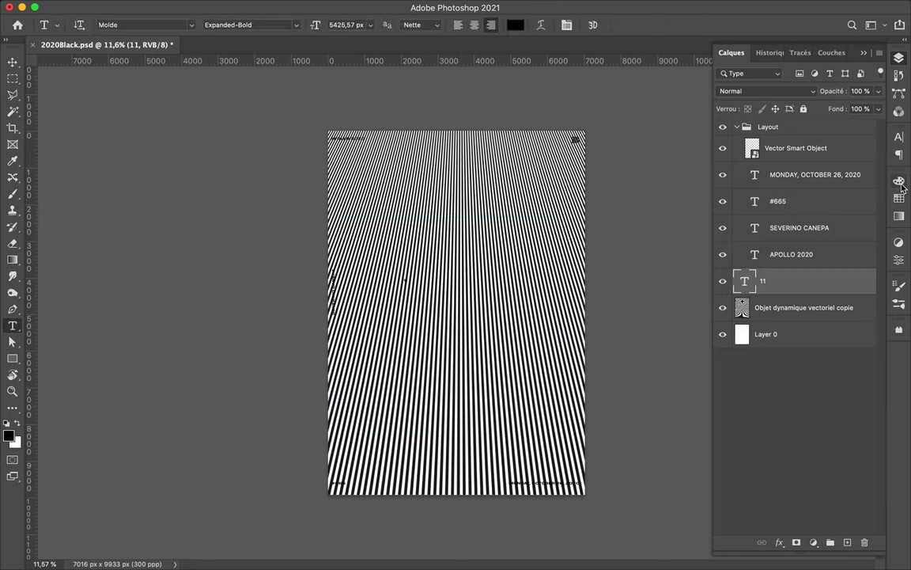
Set the 11 in URW DIN SemiCond Bold and start tightening its tracking.
click(898, 137)
text(URW DIN SemiCond)
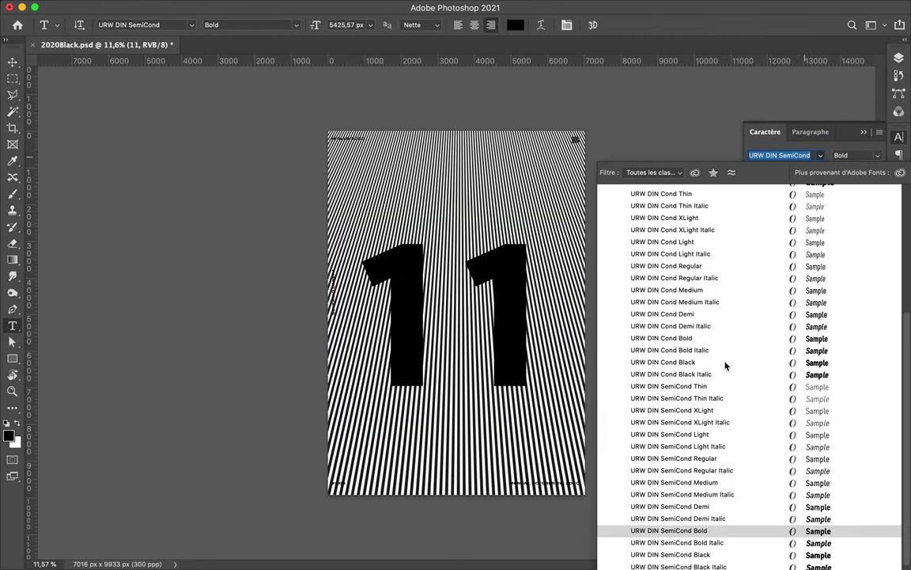
scroll(724, 188, up, 1)
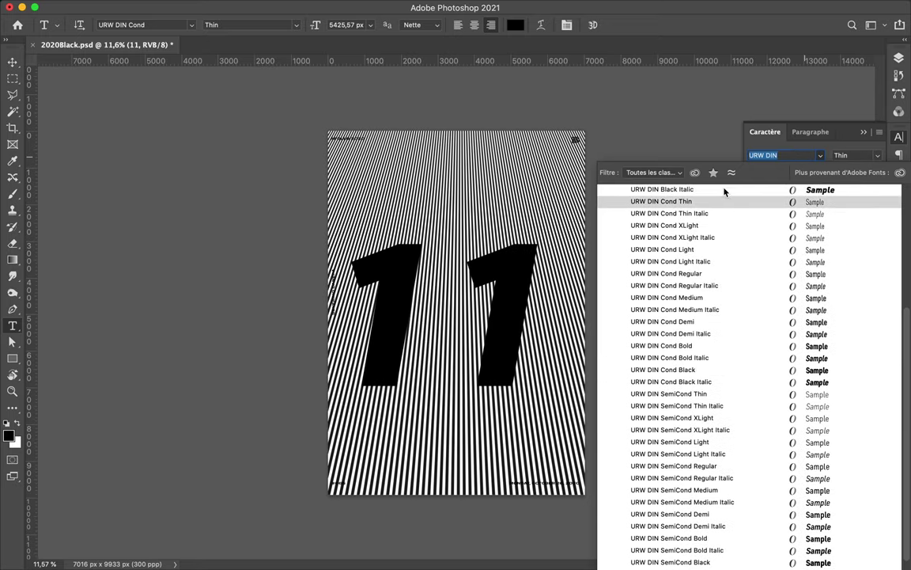
scroll(722, 194, up, 3)
click(723, 282)
click(877, 155)
click(839, 262)
click(848, 184)
key(Down)
key(Down)
key(Down)
key(Down)
key(Down)
Tighten the 11's tracking to -160, scale it to about 129% and centre it.
key(Down)
key(Down)
key(Down)
key(v)
drag(489, 278, 472, 238)
click(860, 184)
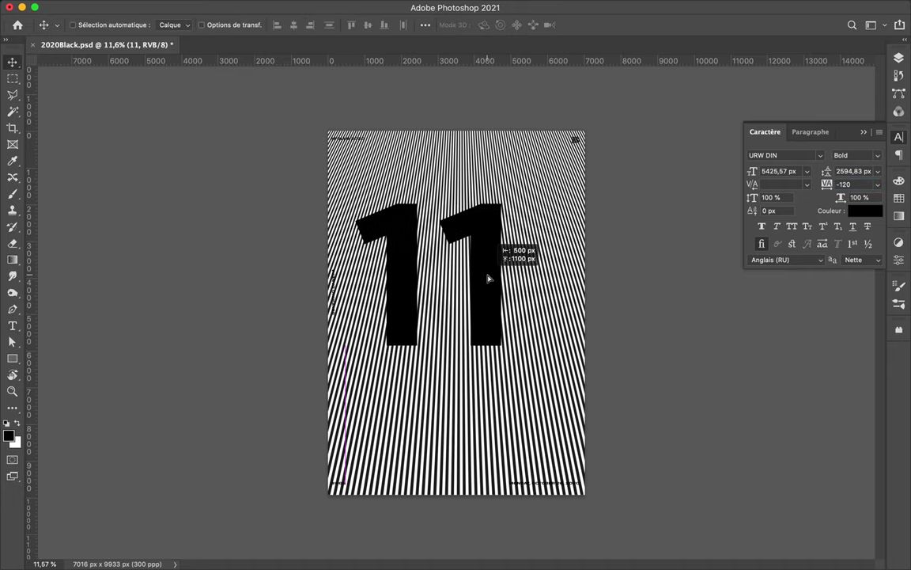
key(Down)
key(Down)
key(Down)
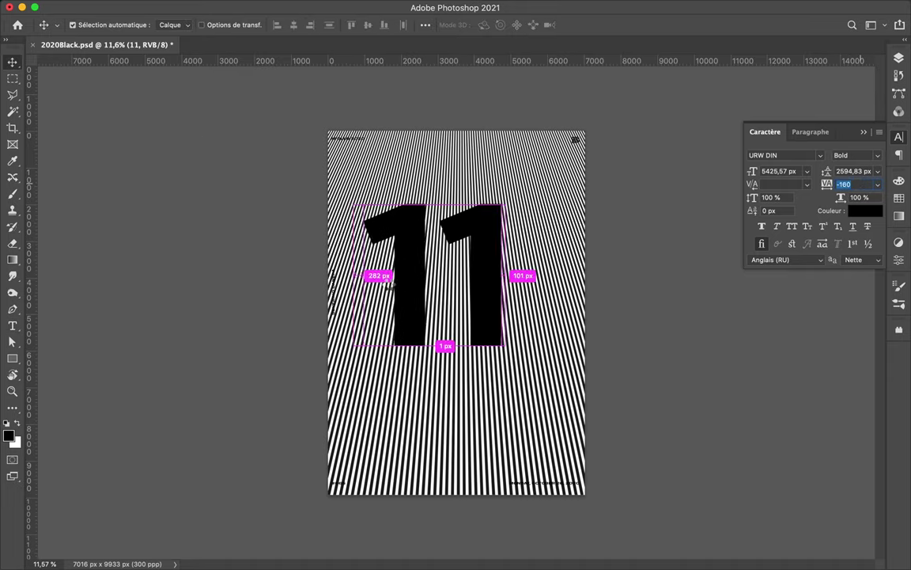
key(super+t)
drag(505, 393, 557, 449)
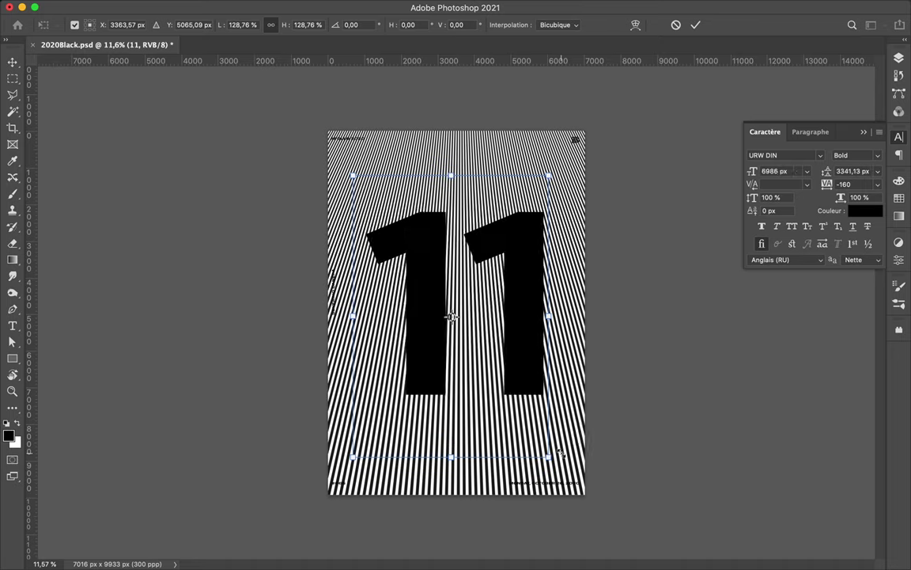
drag(526, 325, 513, 337)
key(Return)
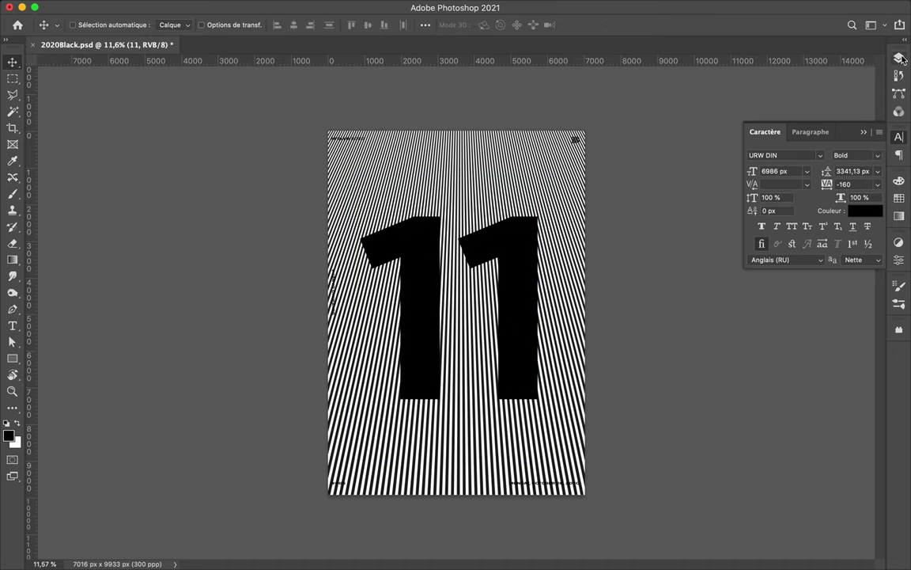
key(F7)
Duplicate the 11 text layer and convert the 11 into a smart object.
key(super+j)
click(722, 308)
right_click(795, 286)
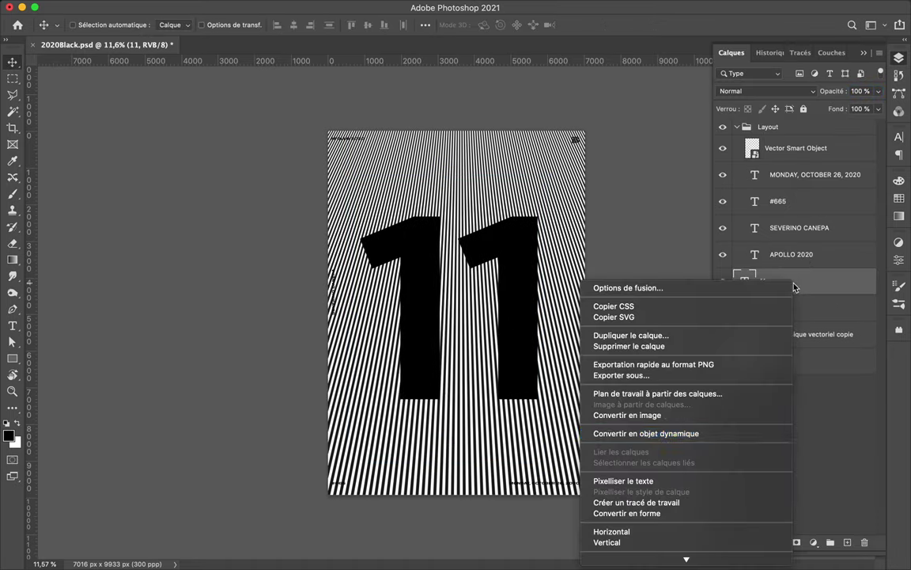
click(750, 409)
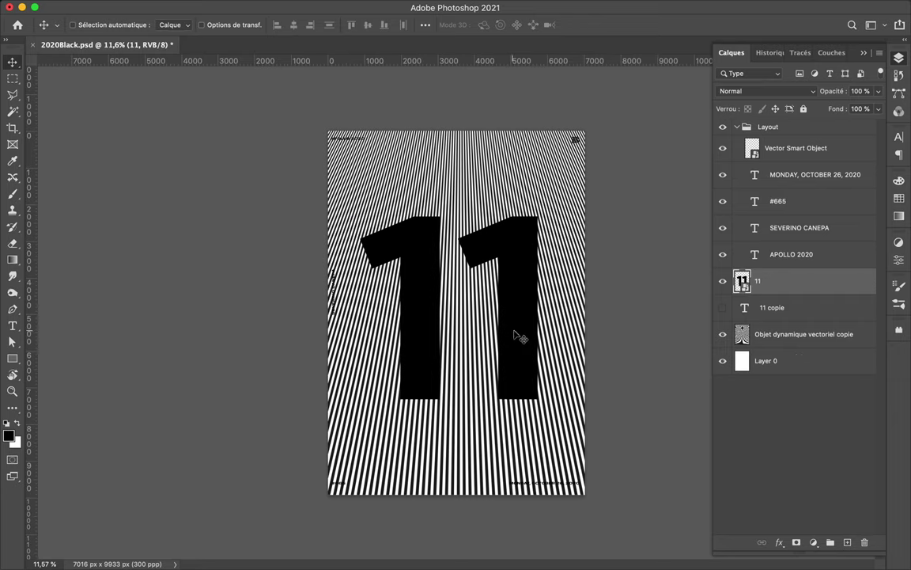
Add a Levels layer with black input 27 and merge it with the stripes into a smart object.
click(797, 333)
click(813, 542)
click(802, 377)
drag(716, 372, 742, 378)
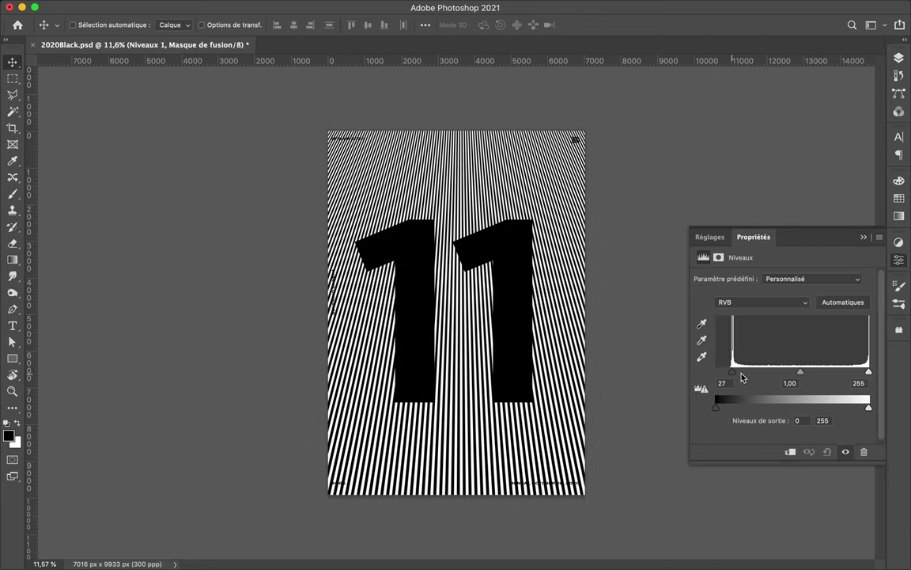
super+click(839, 362)
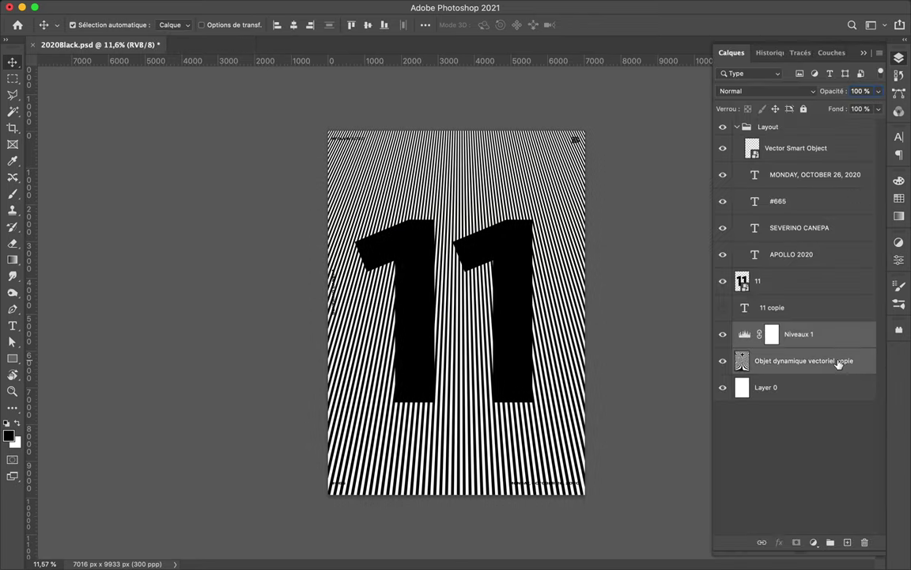
click(899, 136)
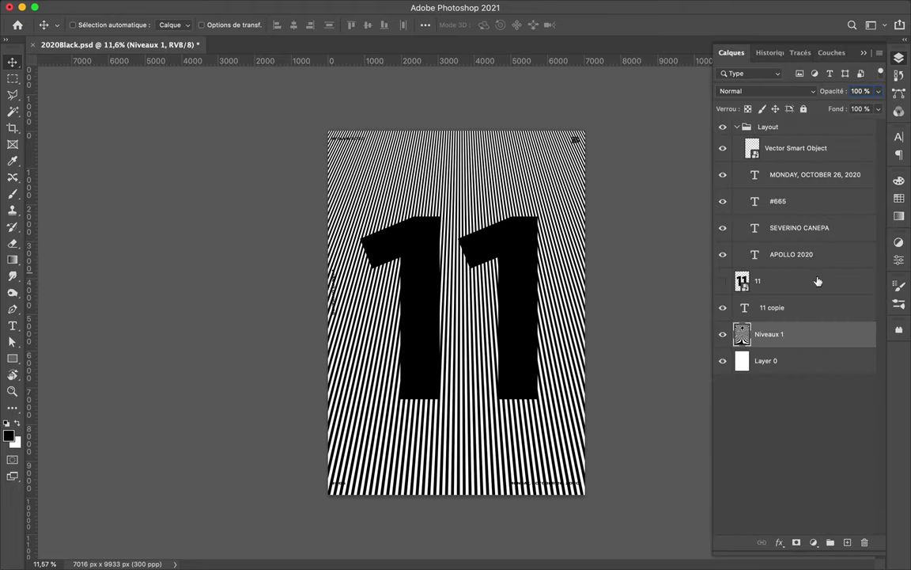
click(899, 137)
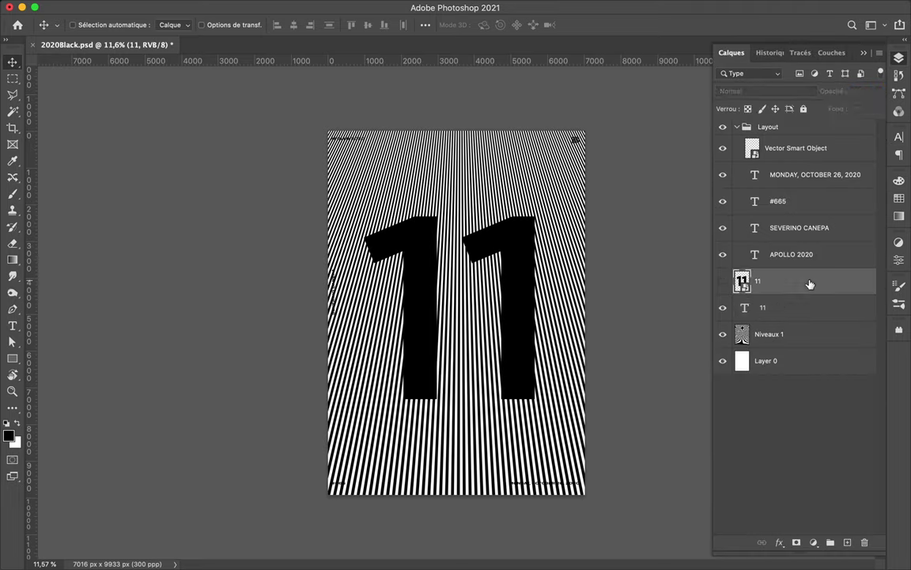
Convert the 11 copy layer into a smart object.
right_click(771, 287)
click(667, 433)
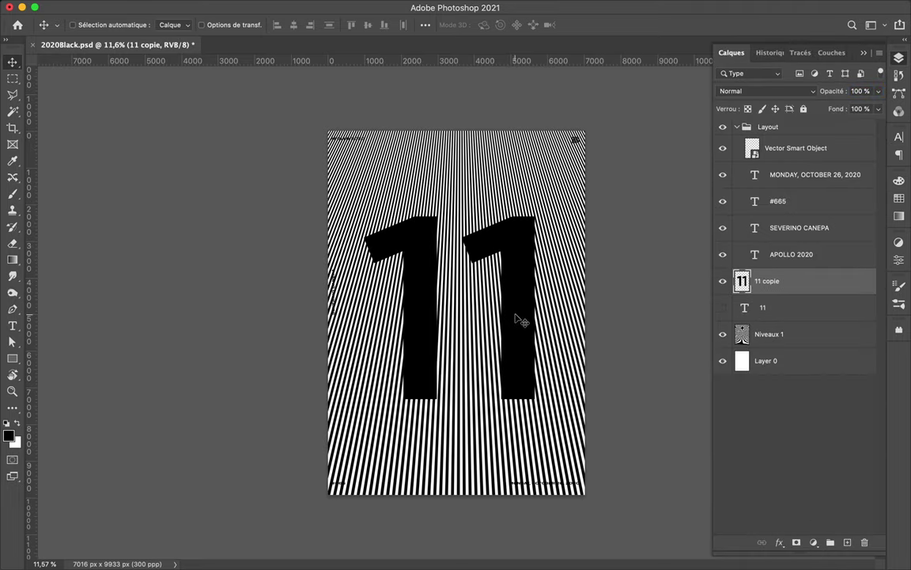
scroll(378, 163, up, 5)
Draw a white box with a black outline over the APOLLO 2020 label.
click(799, 261)
key(u)
drag(297, 170, 323, 171)
click(149, 24)
click(190, 25)
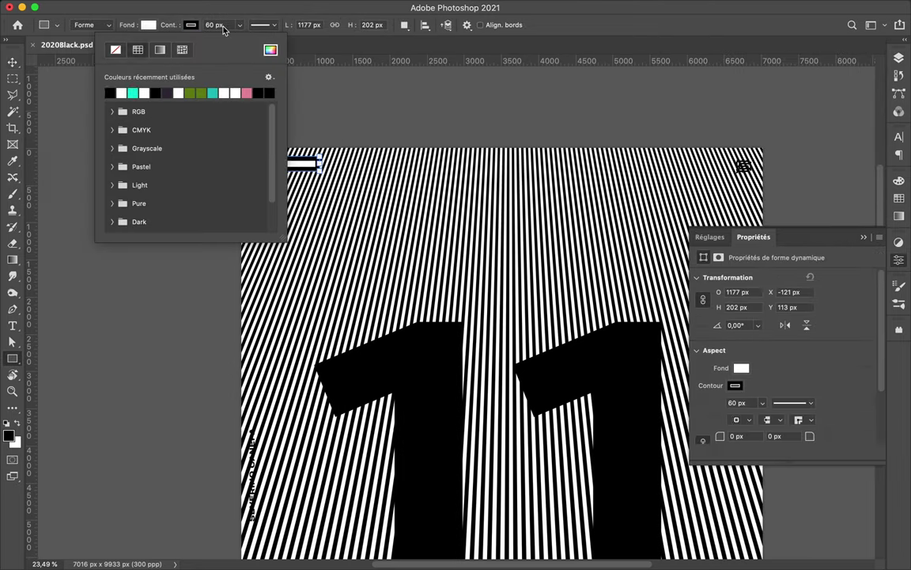
click(102, 36)
click(214, 25)
key(a)
drag(309, 24, 293, 37)
Move the box beneath the APOLLO 2020 text and duplicate it to the right page edge.
click(899, 58)
drag(784, 254, 822, 288)
scroll(141, 84, right, 5)
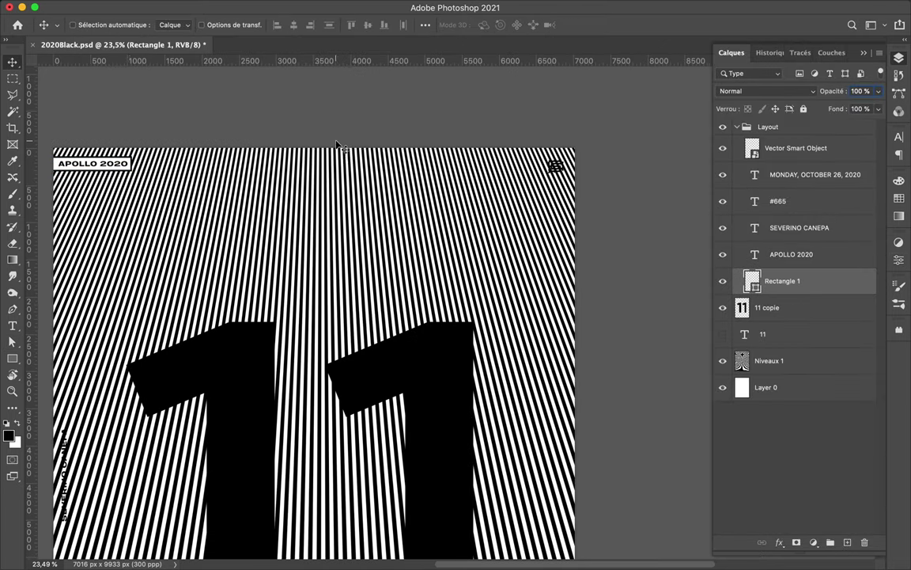
click(287, 24)
key(Up)
key(Up)
key(v)
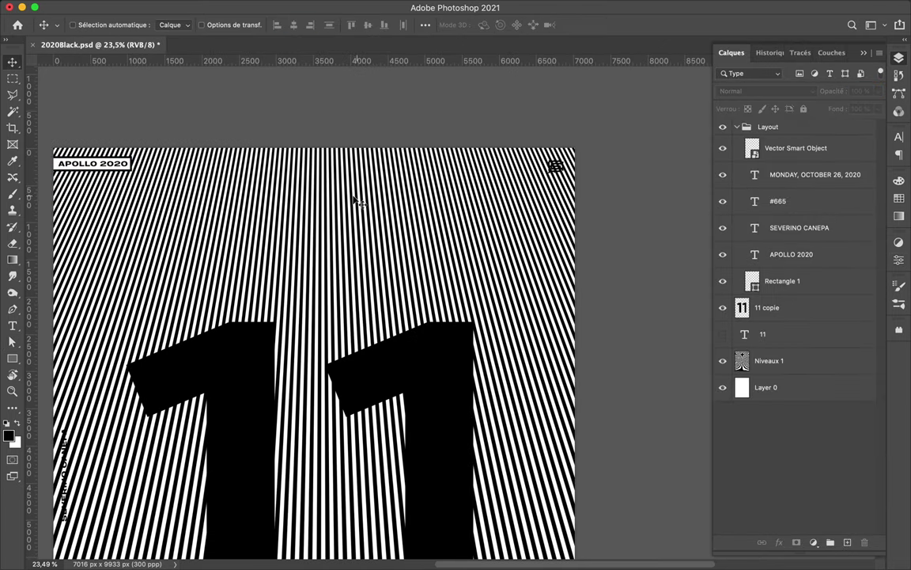
drag(128, 164, 616, 169)
Resize the box copy to frame the logo, aligned with the APOLLO 2020 box.
key(ctrl+t)
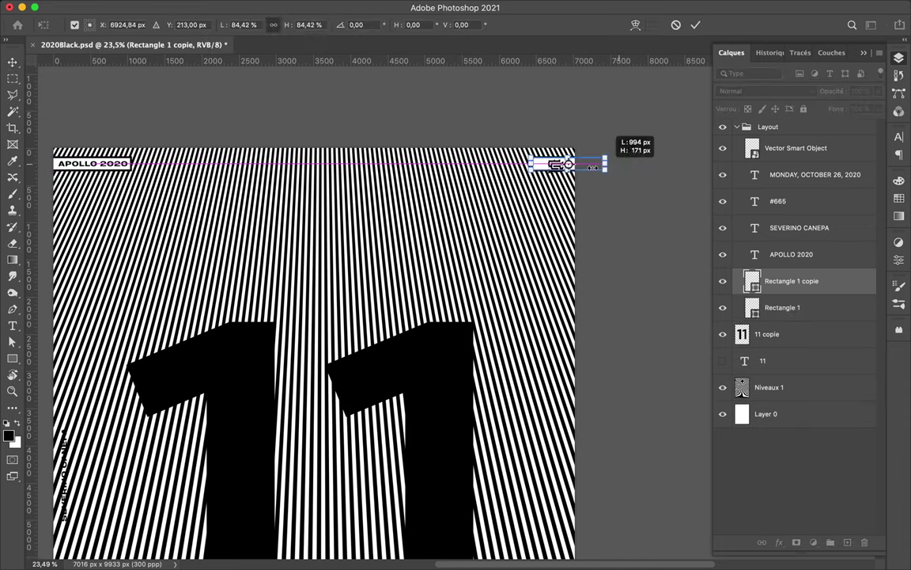
drag(554, 169, 550, 164)
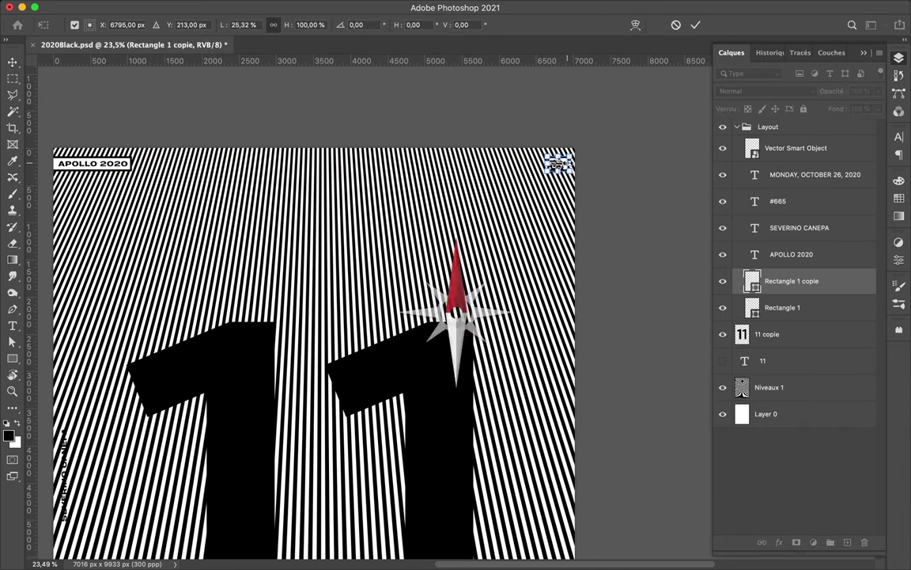
scroll(568, 162, up, 5)
drag(511, 115, 503, 147)
drag(503, 98, 503, 94)
key(Return)
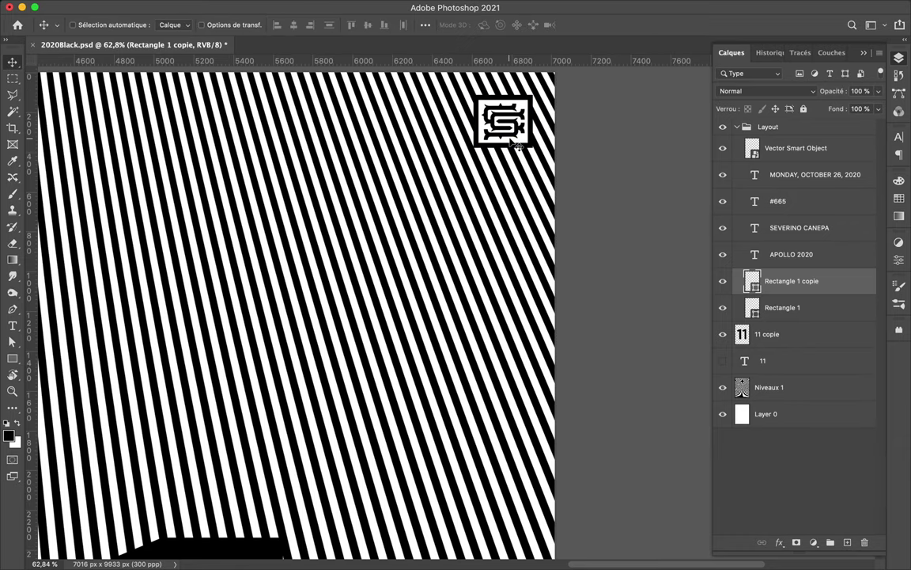
scroll(441, 111, down, 3)
scroll(442, 111, down, 3)
ctrl+click(144, 188)
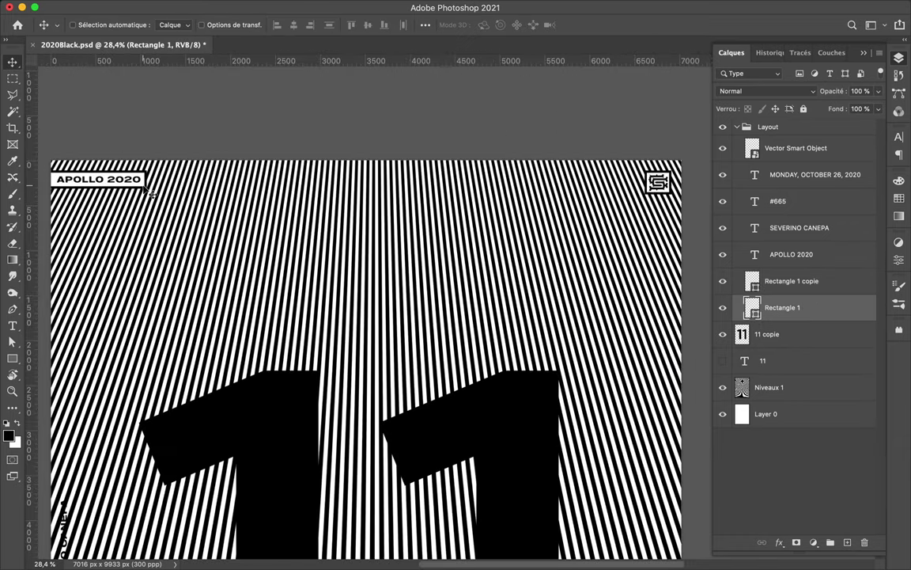
Draw a box around #665 with a 45 px outline.
scroll(398, 228, down, 5)
scroll(398, 229, left, 3)
key(u)
drag(136, 393, 207, 417)
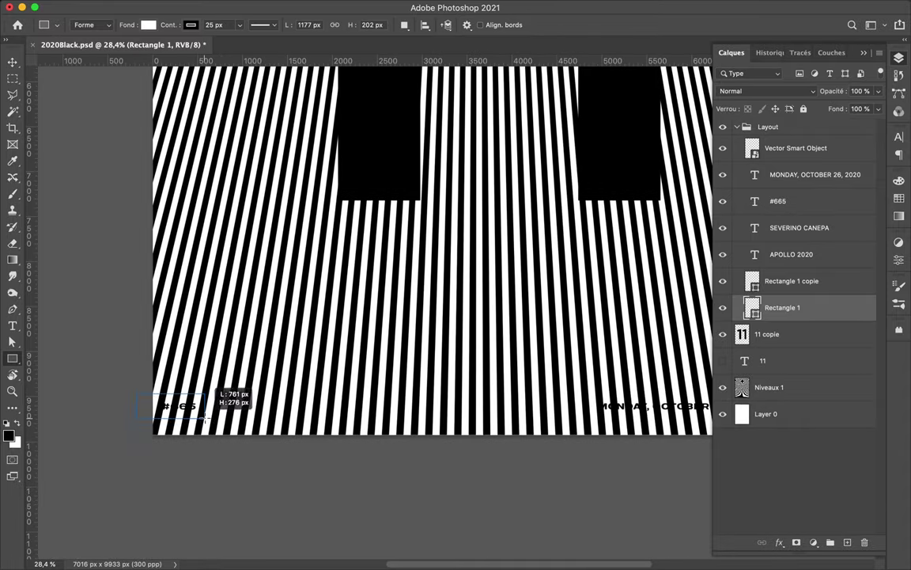
click(228, 25)
text(45)
key(Return)
Copy the #665 box behind the date and widen it to fit.
key(v)
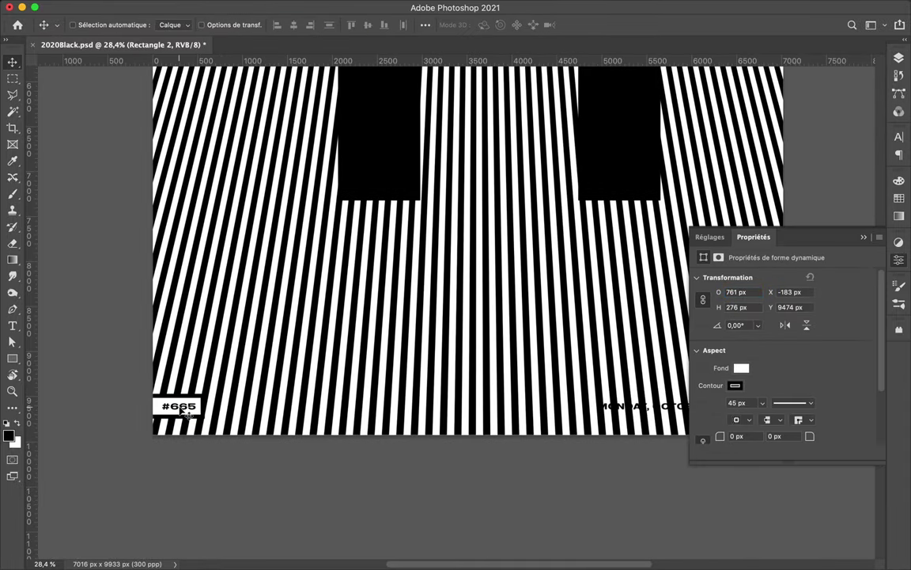
scroll(159, 407, down, 1)
drag(210, 393, 602, 394)
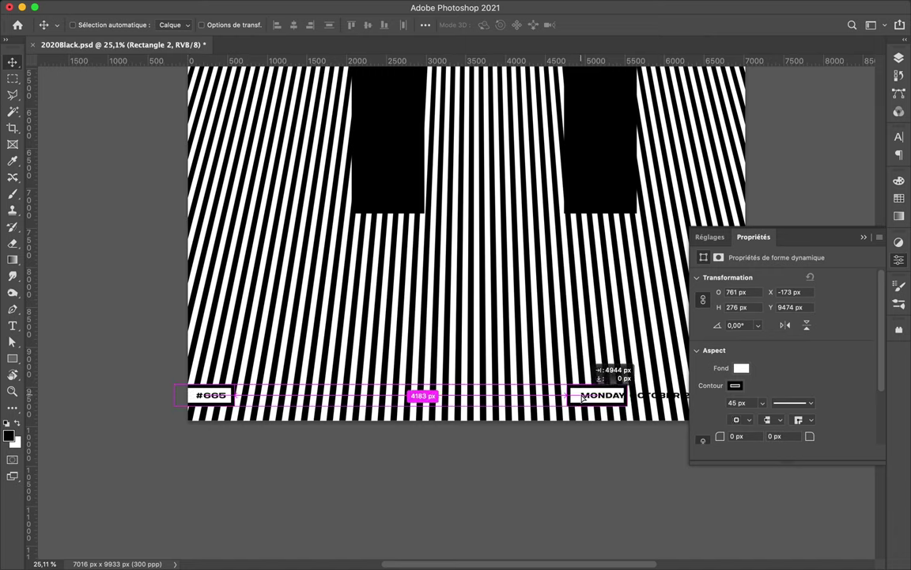
scroll(589, 401, right, 3)
key(ctrl+t)
drag(475, 394, 605, 394)
key(Return)
scroll(373, 287, up, 10)
scroll(374, 287, left, 2)
scroll(373, 287, down, 5)
ctrl+click(417, 261)
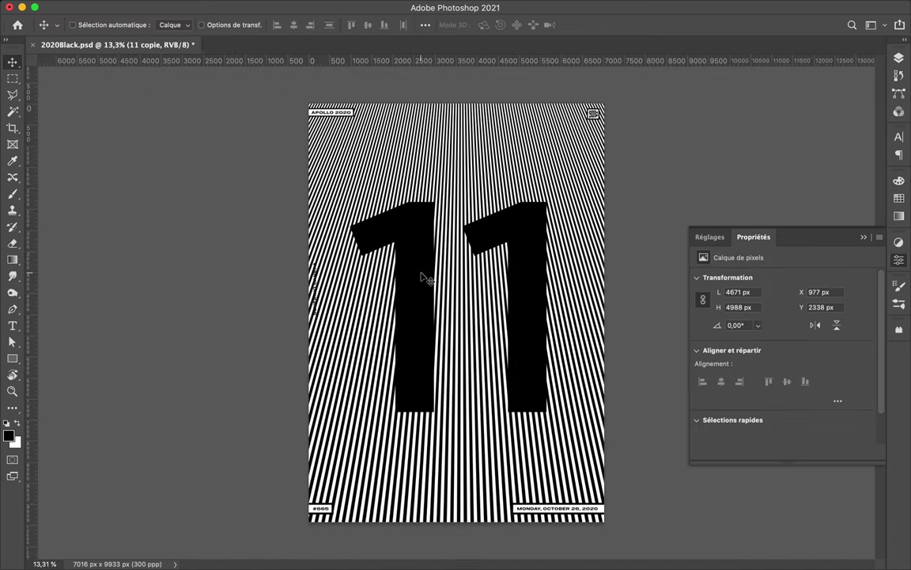
Start outlining a sliver on the left 1 with the Polygonal Lasso.
scroll(423, 270, up, 3)
scroll(427, 274, down, 1)
scroll(427, 274, up, 2)
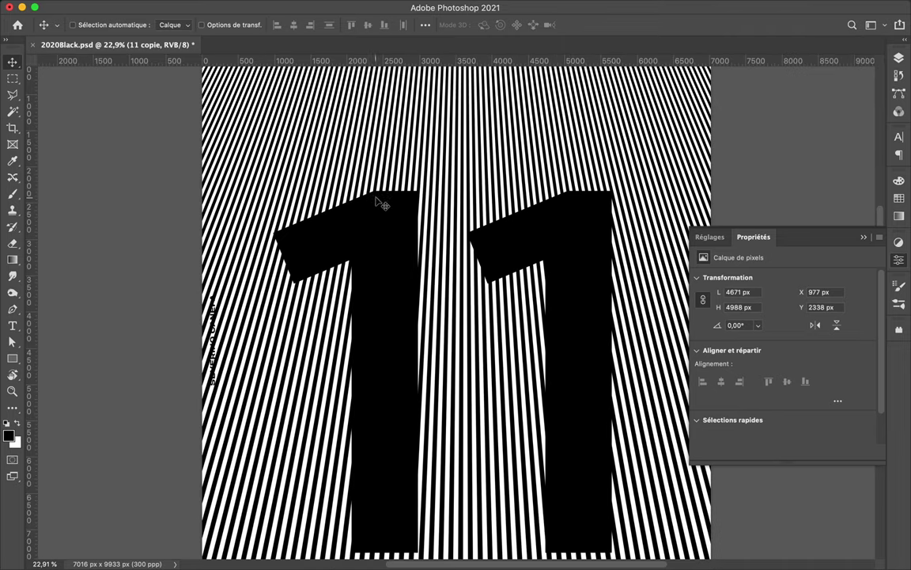
click(899, 55)
key(l)
click(341, 204)
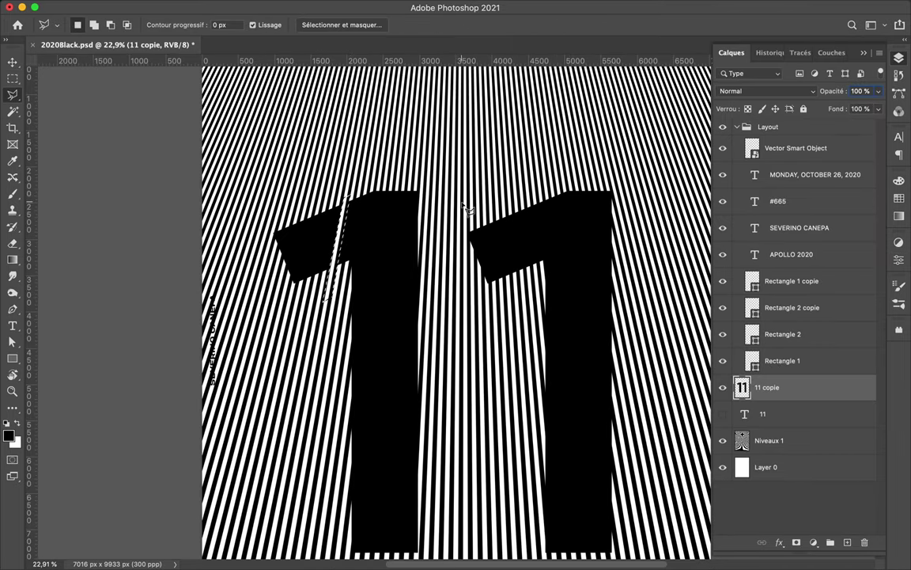
key(Escape)
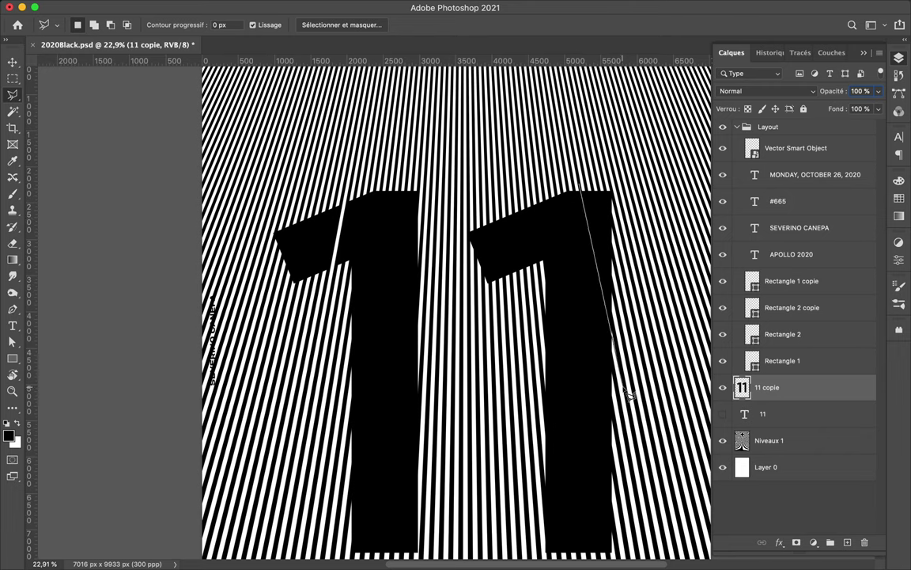
Select a sliver along the right 1, clear it to white, then undo it.
click(620, 382)
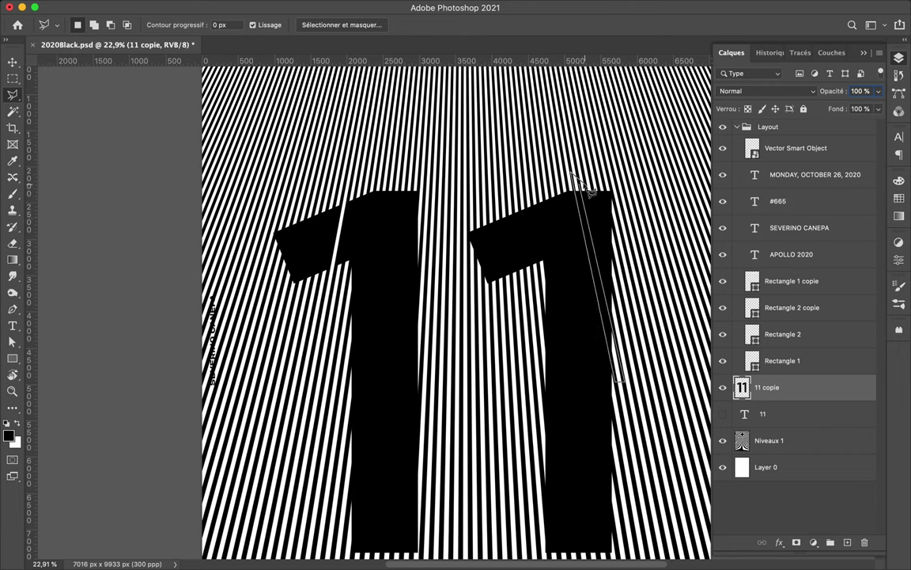
click(583, 190)
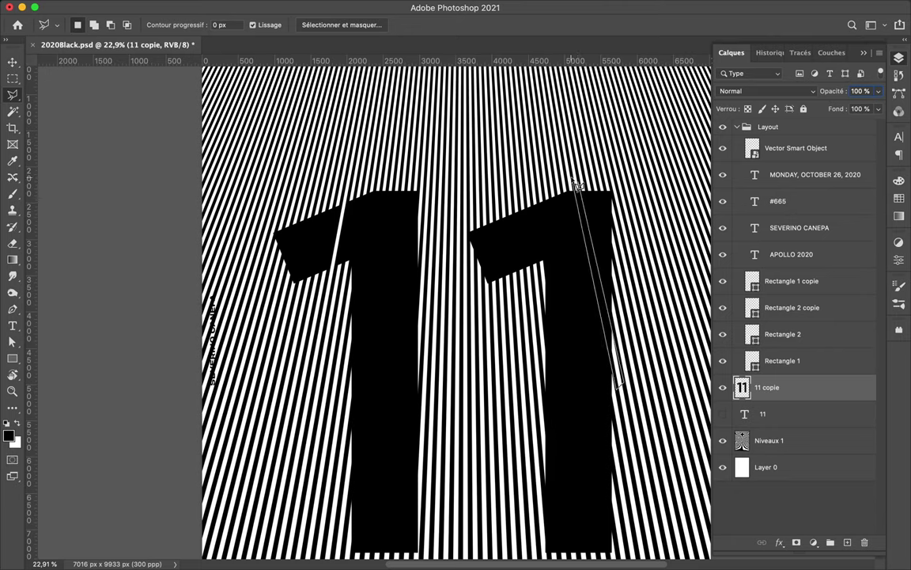
key(ctrl+BackSpace)
key(ctrl+d)
key(ctrl+z)
key(ctrl+z)
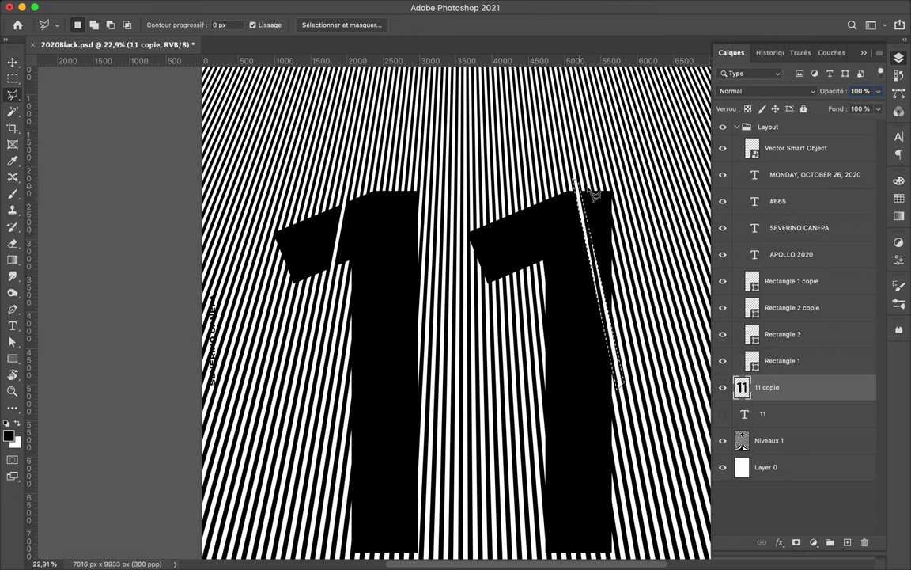
Select a new slanted sliver and delete it from the right 1.
click(621, 427)
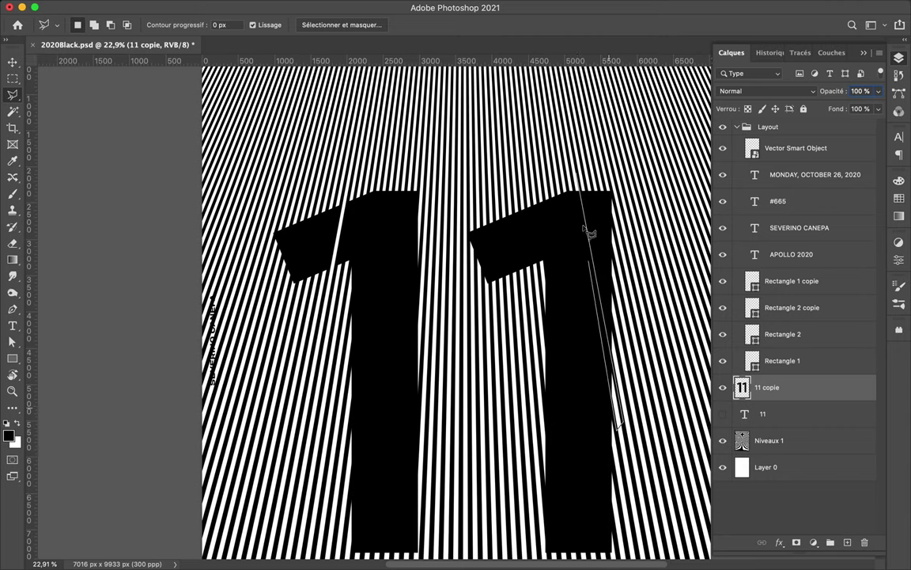
click(578, 179)
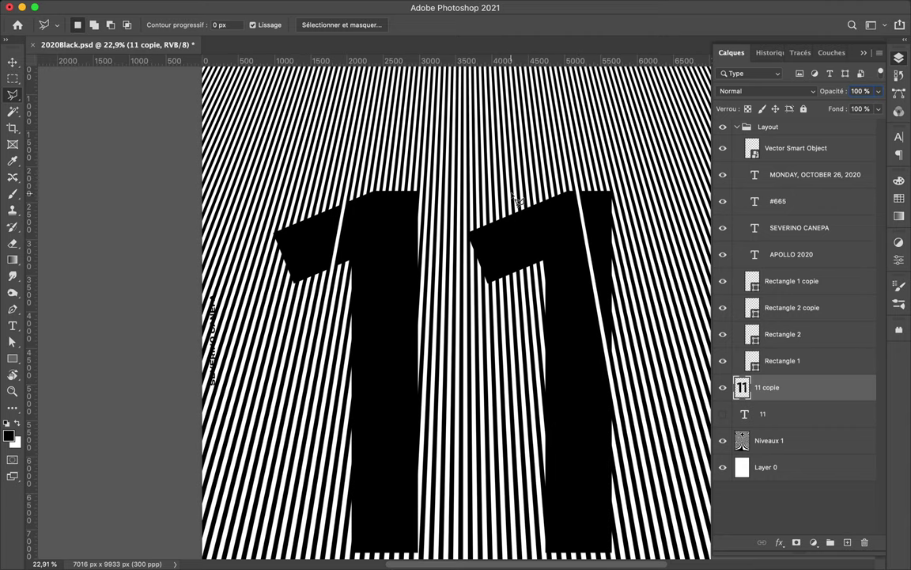
scroll(515, 180, down, 2)
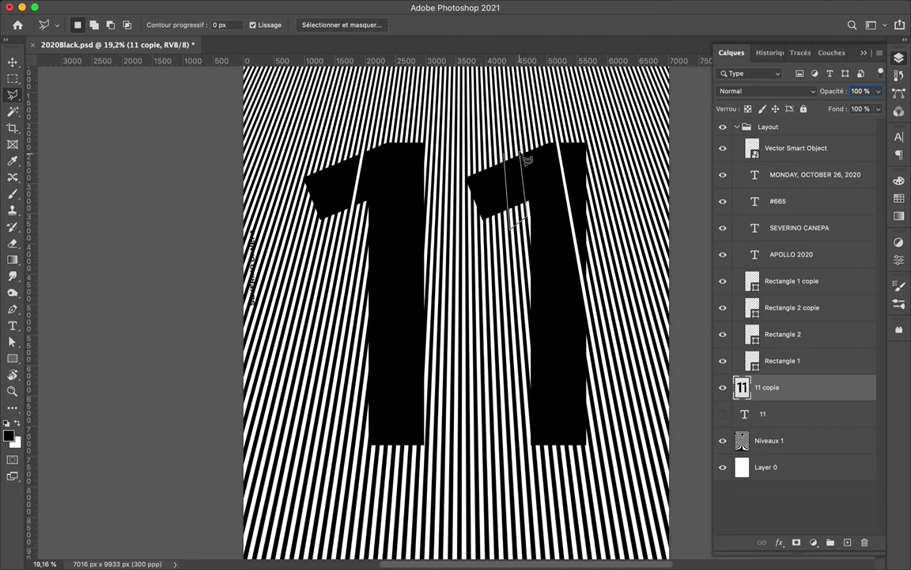
key(Delete)
key(Delete)
key(Return)
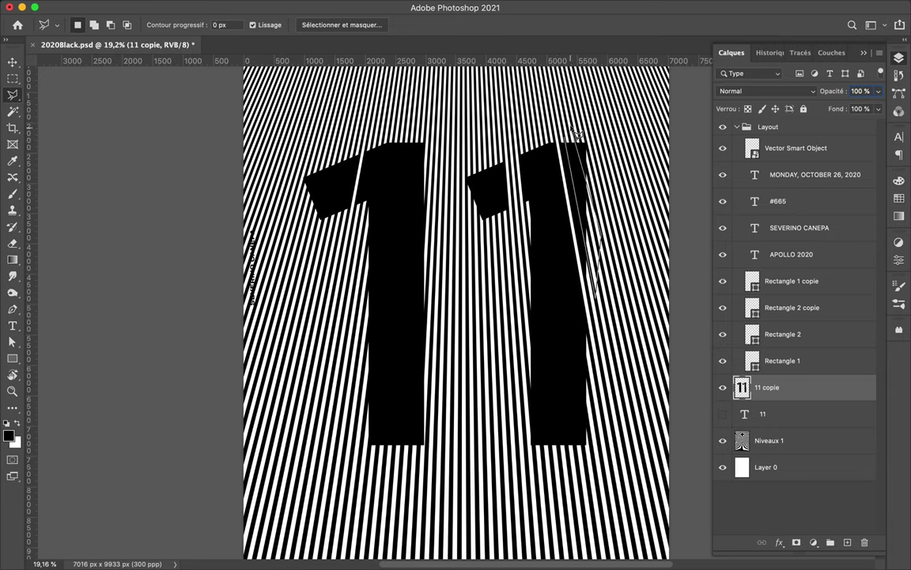
scroll(506, 148, down, 2)
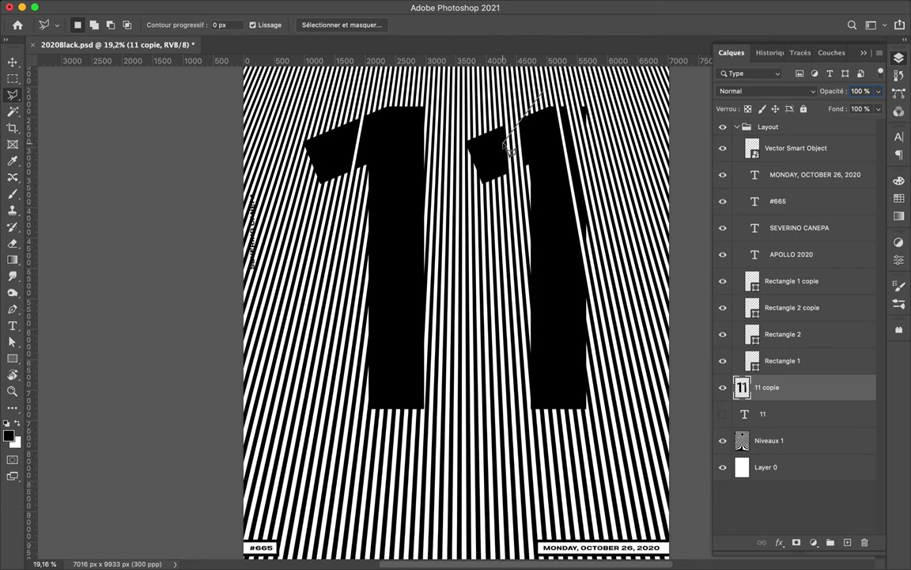
Outline a narrow sliver on the right 1 and lower the 11's fill to 33%.
click(548, 99)
click(585, 453)
click(581, 455)
click(544, 97)
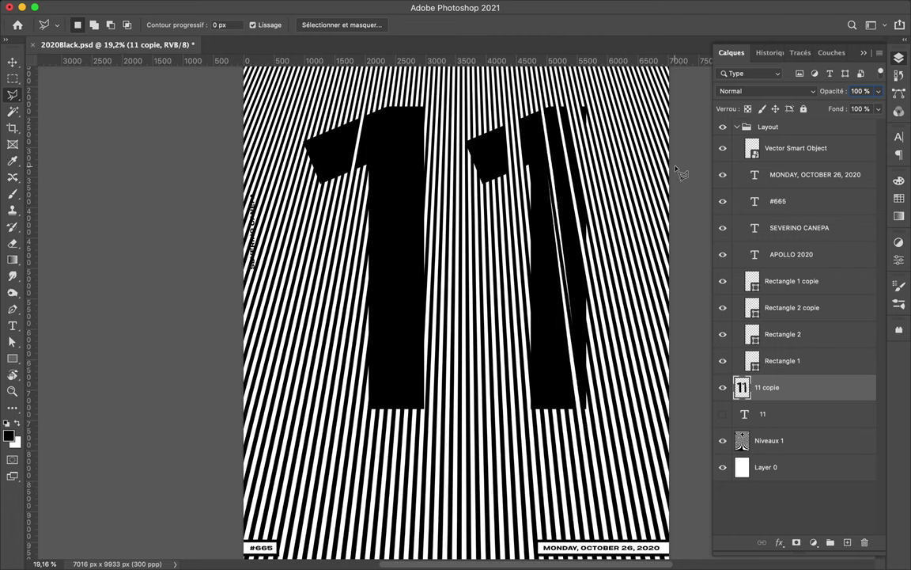
drag(881, 111, 856, 118)
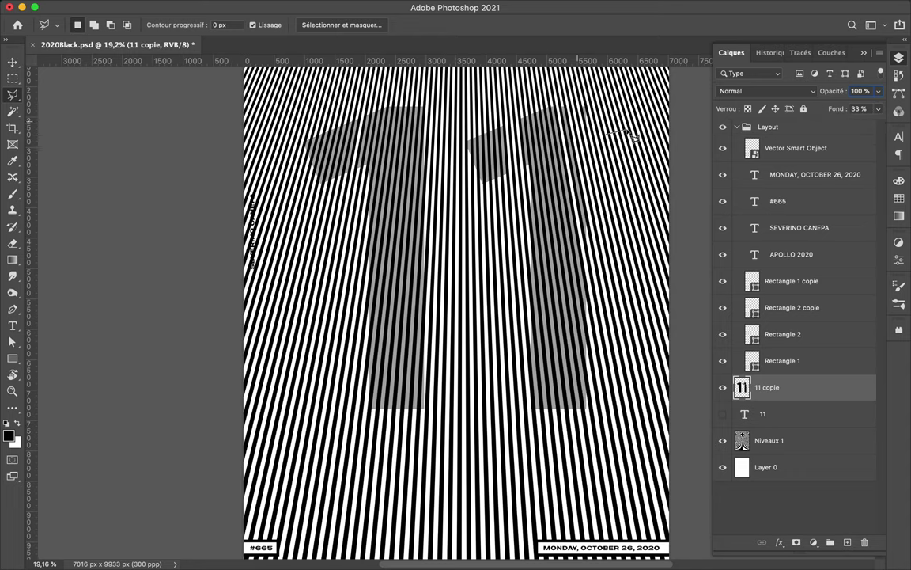
Try another sliver outline on the right 1, then cancel it.
click(544, 107)
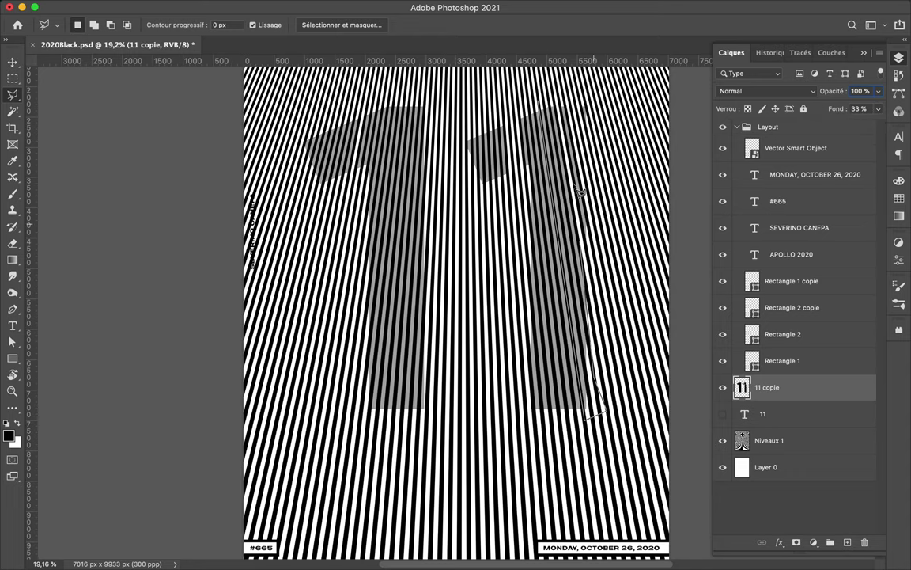
click(554, 101)
click(529, 193)
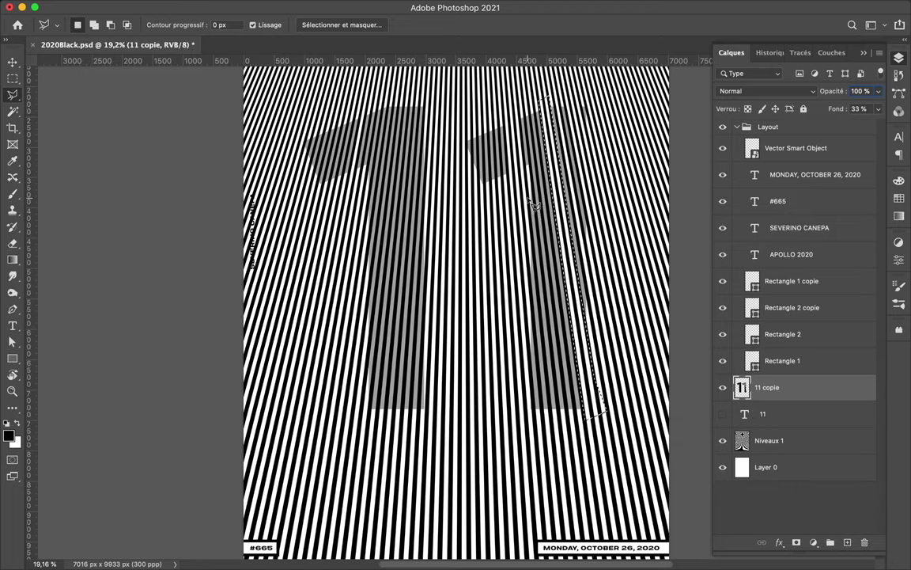
key(Escape)
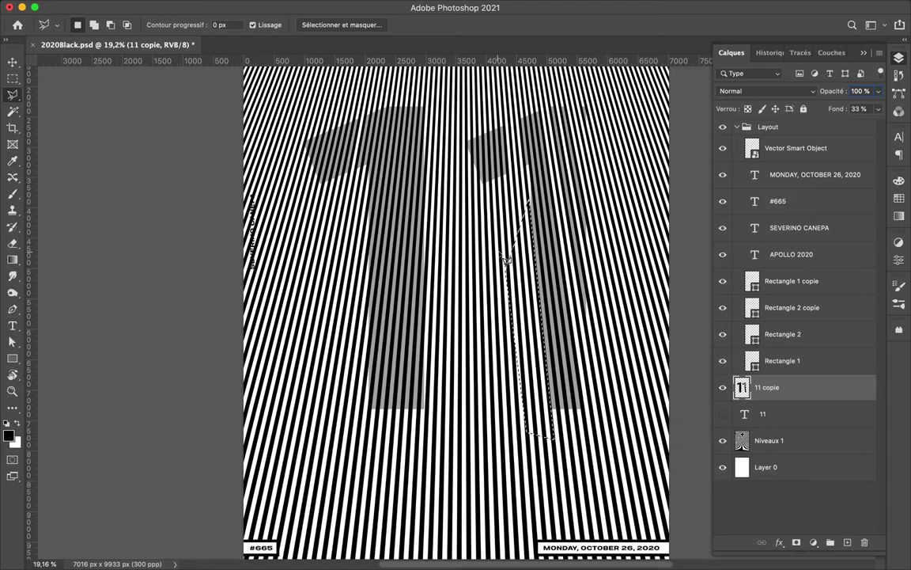
key(m)
scroll(501, 187, down, 1)
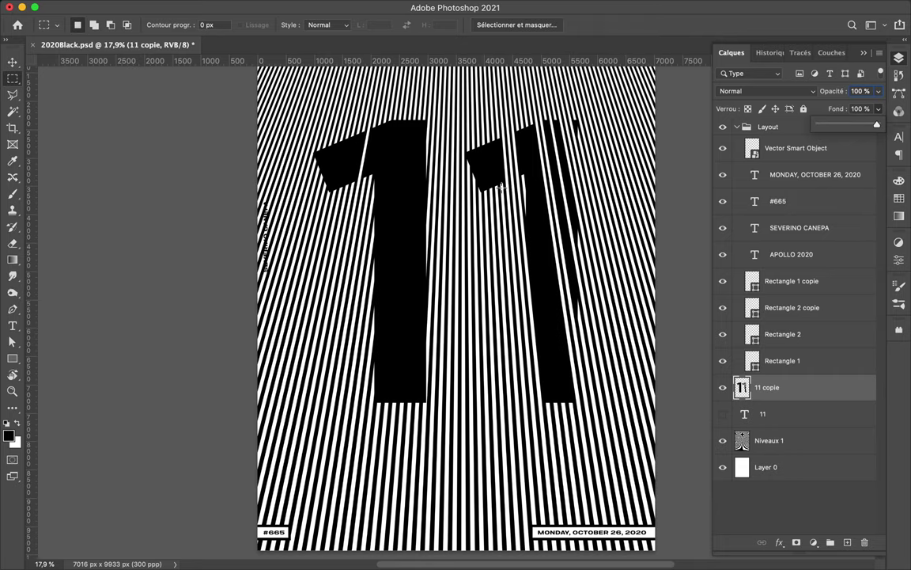
key(v)
key(shift+3)
key(shift+3)
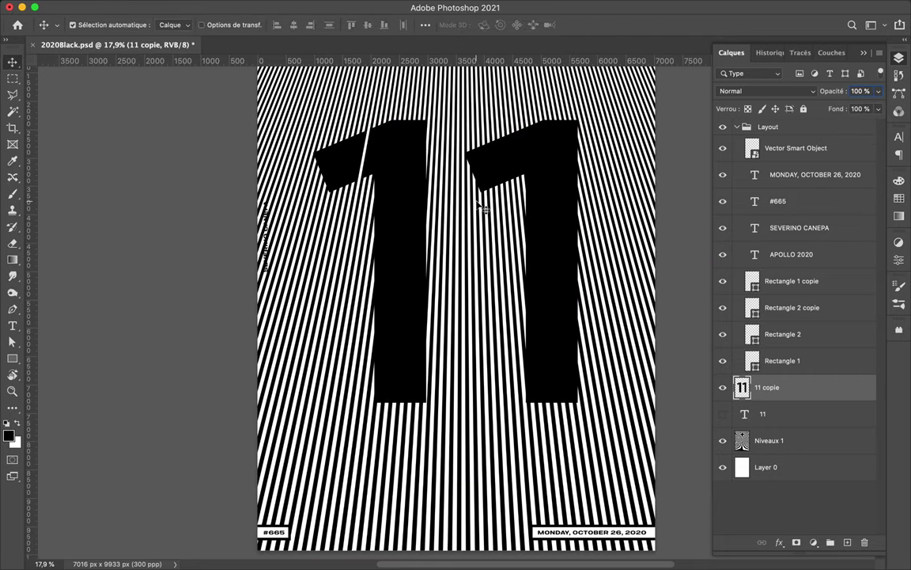
Draw a white box with a black outline over the vertical name label.
scroll(484, 253, down, 2)
scroll(491, 287, down, 1)
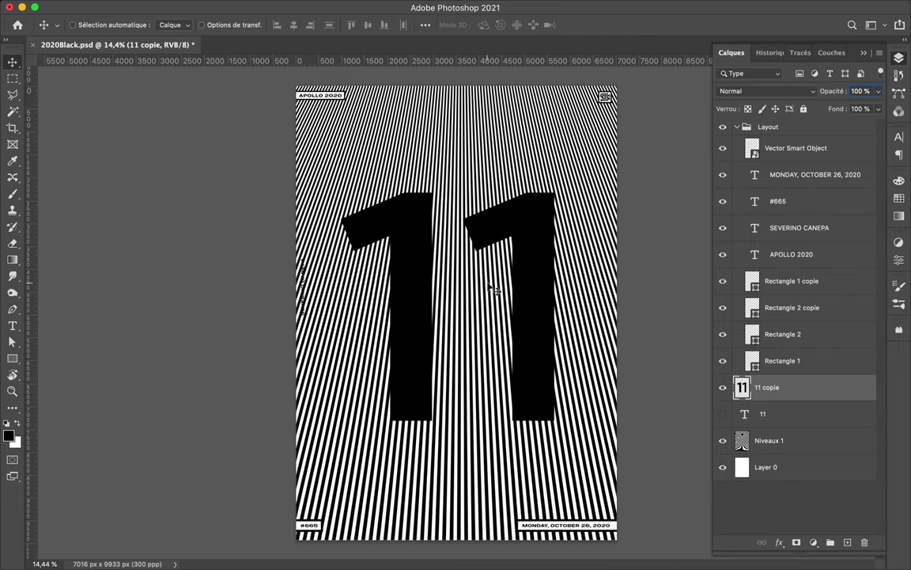
key(u)
drag(291, 252, 310, 321)
click(175, 25)
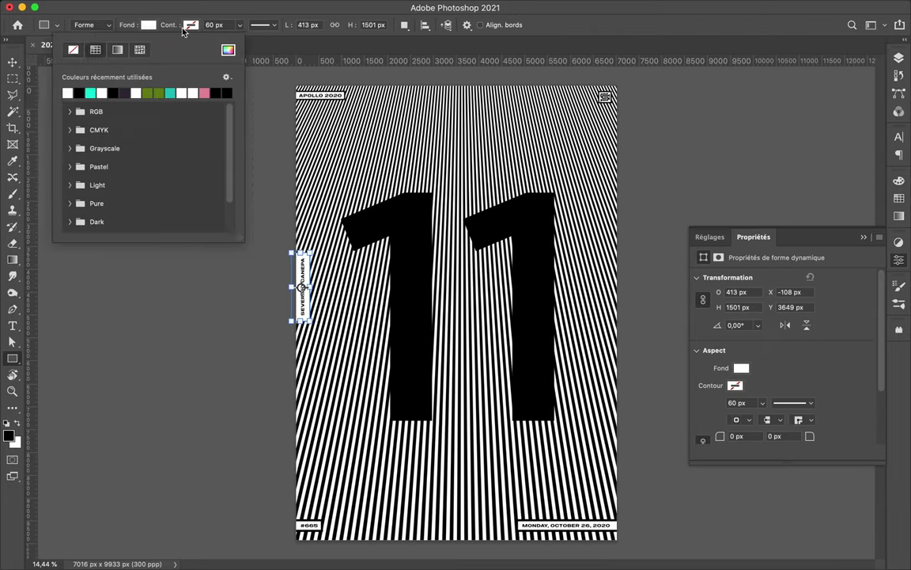
Drag Illustrator's diagonal-striped pattern into the poster over the 11.
key(v)
scroll(214, 310, up, 3)
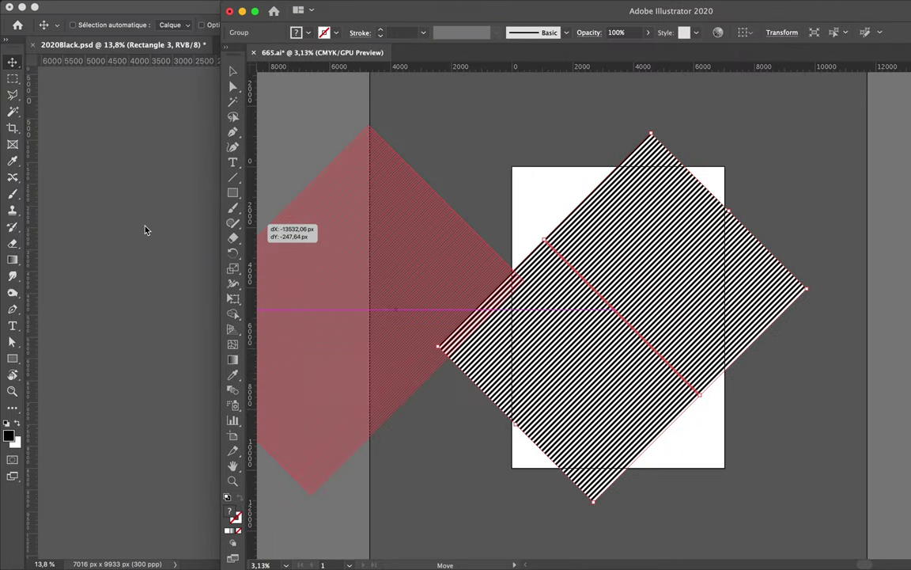
mouse_move(145, 229)
mouse_down()
mouse_move(448, 285)
mouse_move(442, 247)
mouse_up()
key(Return)
Rasterize the pattern layer, copy a vertical strip to its own layer and move it down the poster.
key(m)
right_click(839, 387)
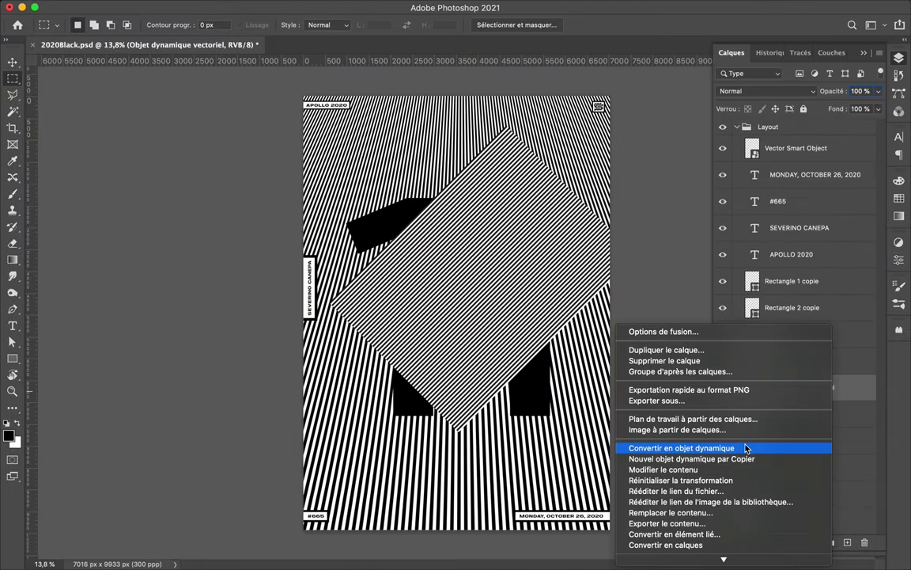
click(736, 520)
drag(462, 220, 465, 219)
key(ctrl+j)
key(v)
click(723, 414)
mouse_move(446, 324)
mouse_down()
mouse_move(445, 492)
mouse_move(446, 417)
mouse_up()
Copy another pattern strip to a new layer and move it up between the two stems.
key(m)
drag(426, 352, 478, 531)
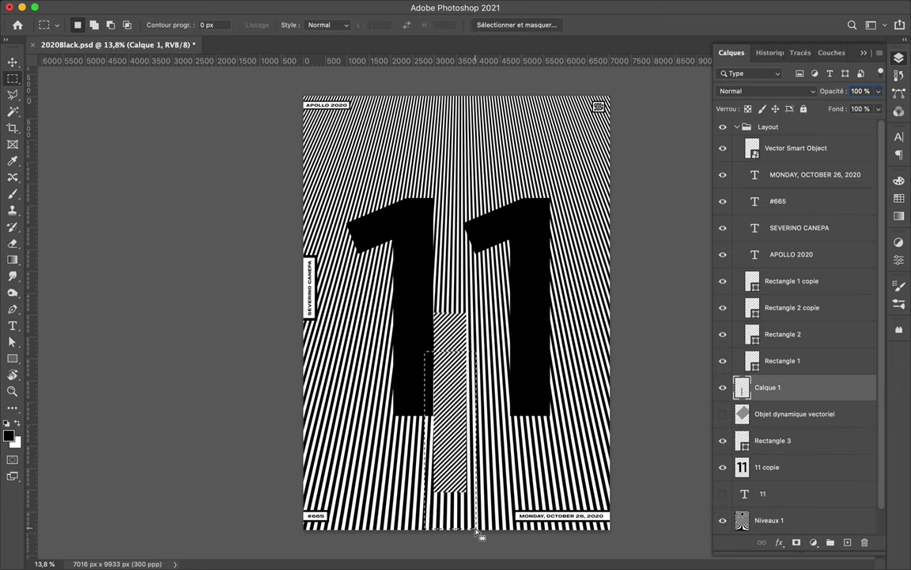
key(v)
key(ctrl+j)
drag(455, 448, 501, 379)
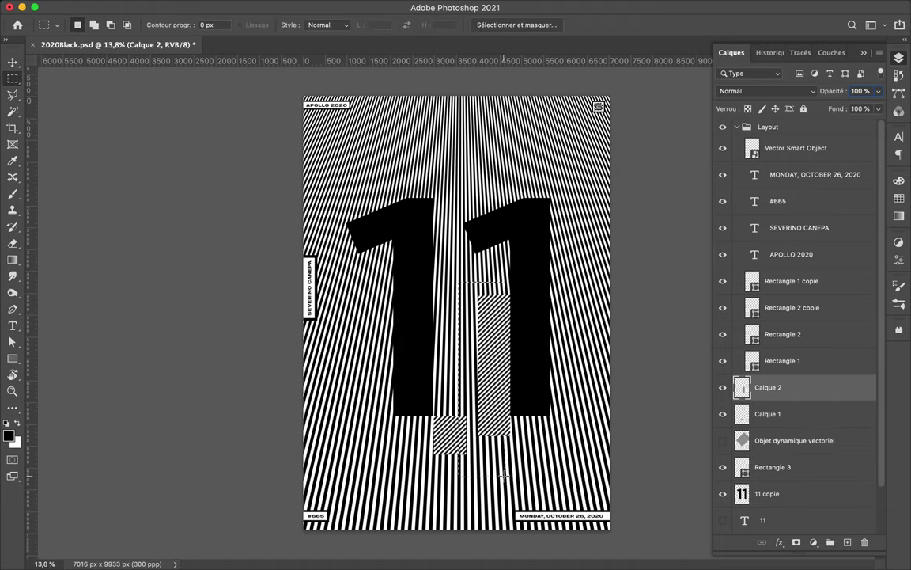
scroll(501, 378, up, 3)
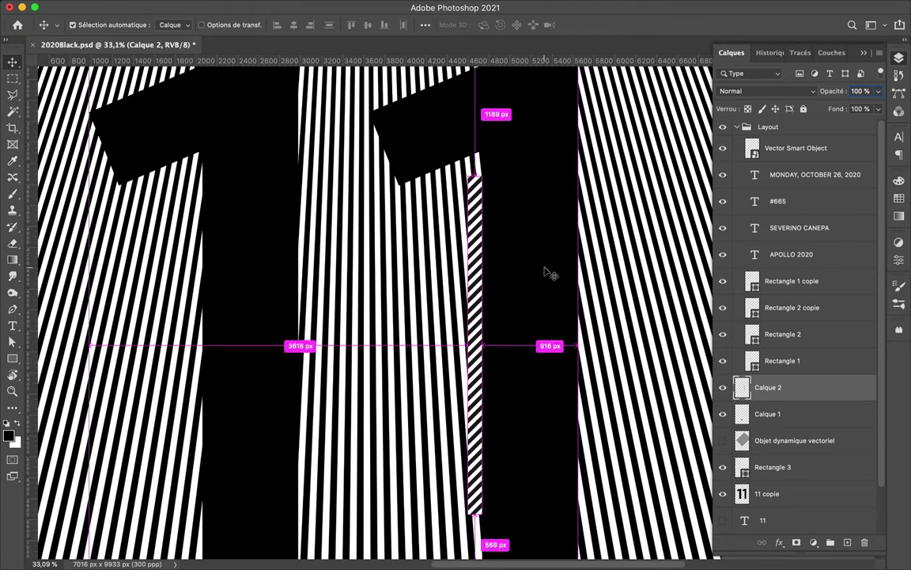
scroll(538, 293, down, 3)
Copy a rectangular patch of the diagonal stripes onto the left 1's lower left.
click(722, 440)
click(792, 440)
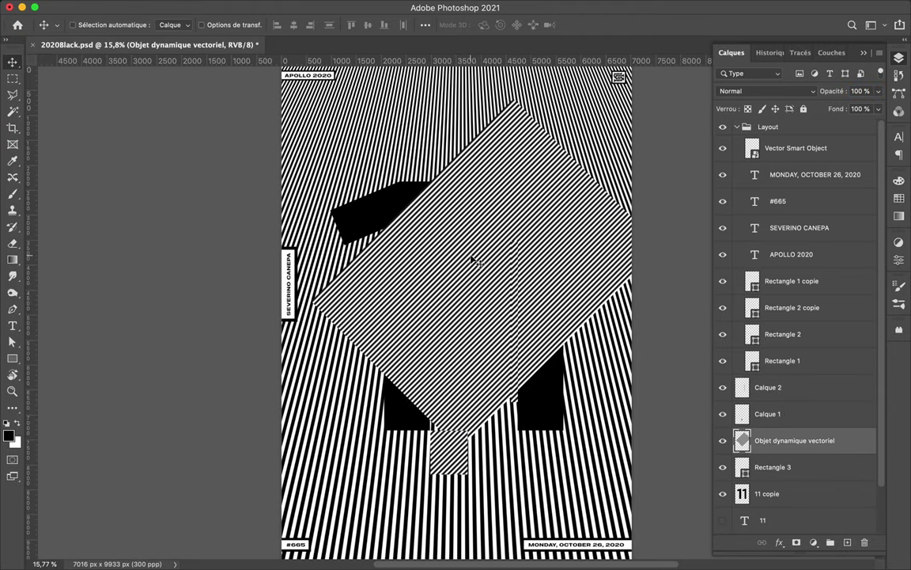
key(m)
drag(382, 267, 467, 297)
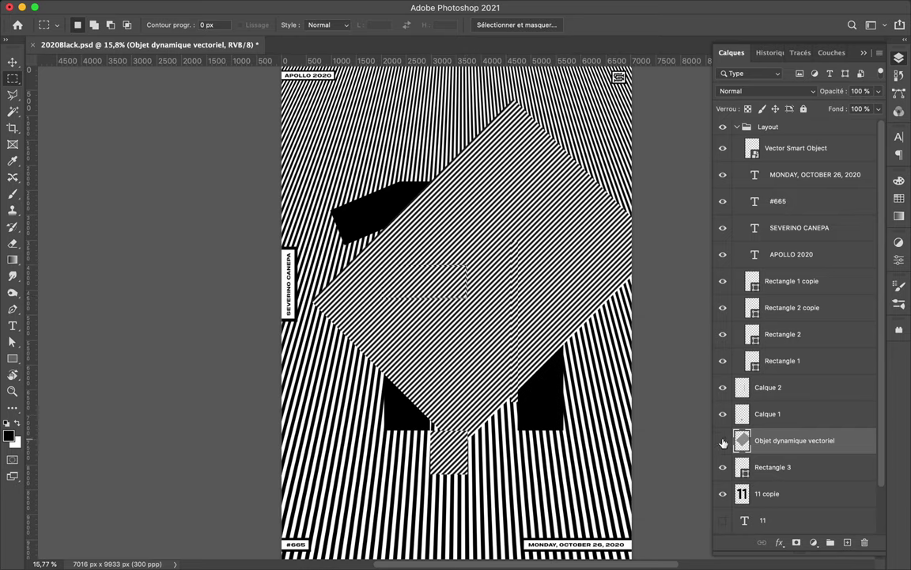
click(723, 440)
key(ctrl+j)
key(v)
mouse_move(434, 284)
mouse_down()
mouse_move(368, 395)
mouse_move(387, 405)
mouse_up()
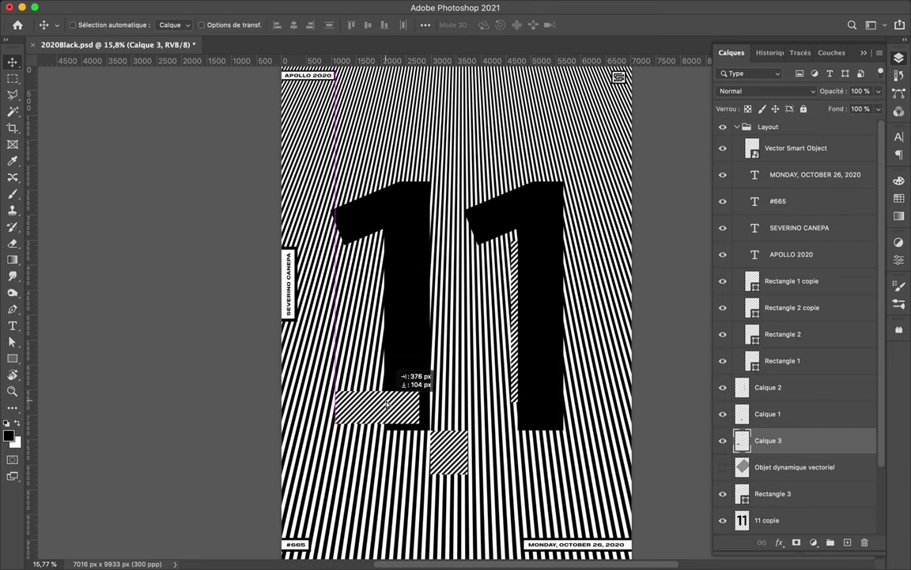
Show the diagonal-stripe artwork again and select a tall patch of its stripes.
scroll(465, 436, up, 5)
scroll(443, 433, up, 1)
scroll(427, 423, up, 1)
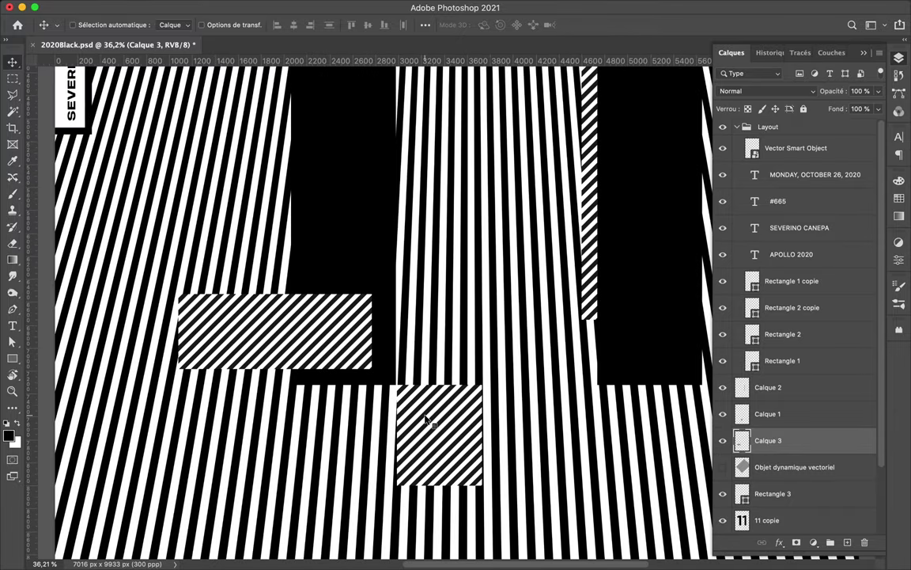
ctrl+click(426, 419)
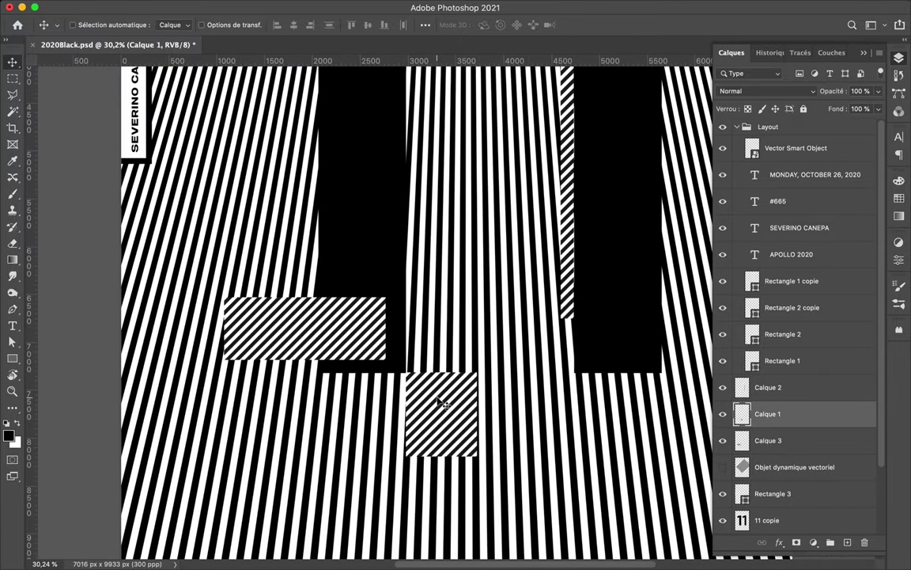
scroll(427, 420, down, 5)
click(722, 467)
key(m)
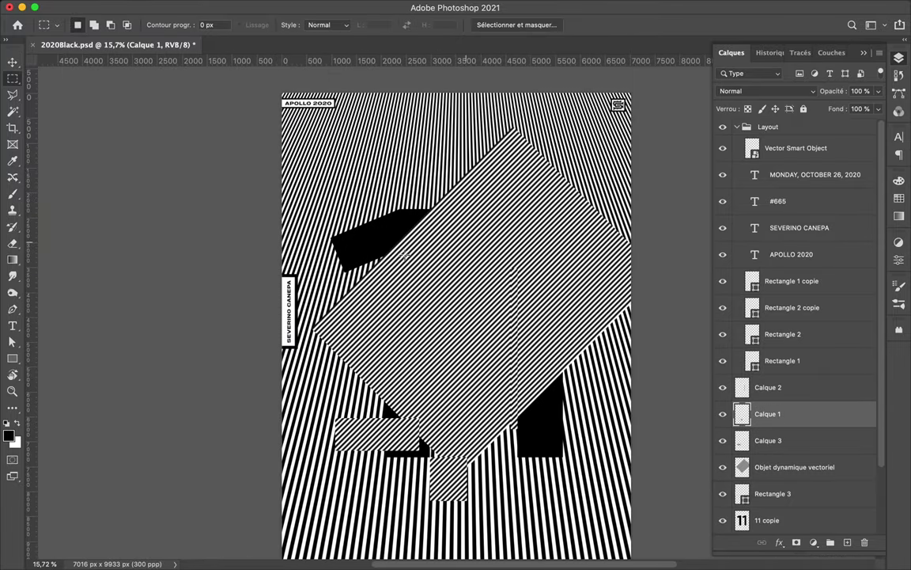
drag(469, 403, 472, 407)
key(ctrl+c)
key(Return)
click(791, 467)
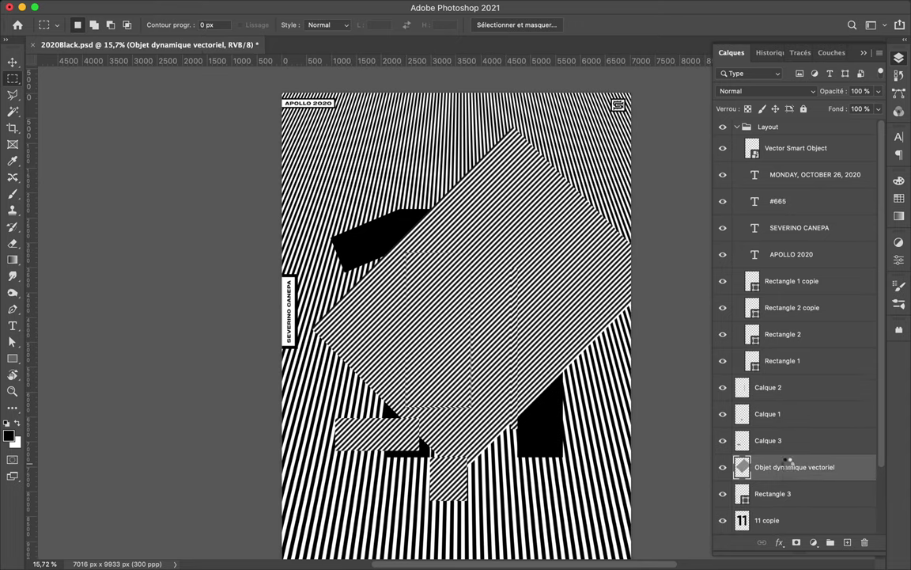
click(723, 467)
Put the hatched patch on the right 1 below 11 copie, and duplicate it onto the left 1.
key(ctrl+j)
key(v)
drag(477, 353, 598, 319)
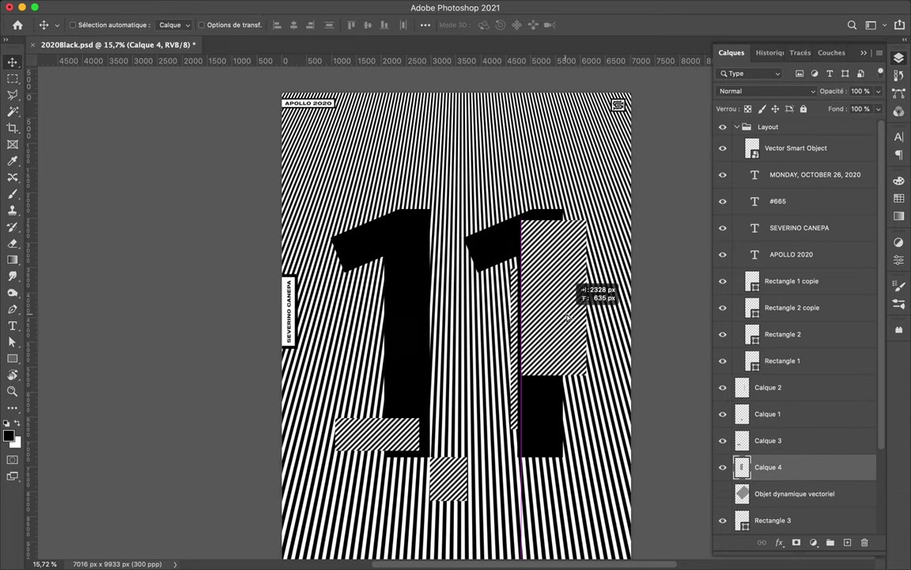
scroll(773, 370, down, 4)
drag(773, 370, 773, 454)
drag(574, 279, 417, 280)
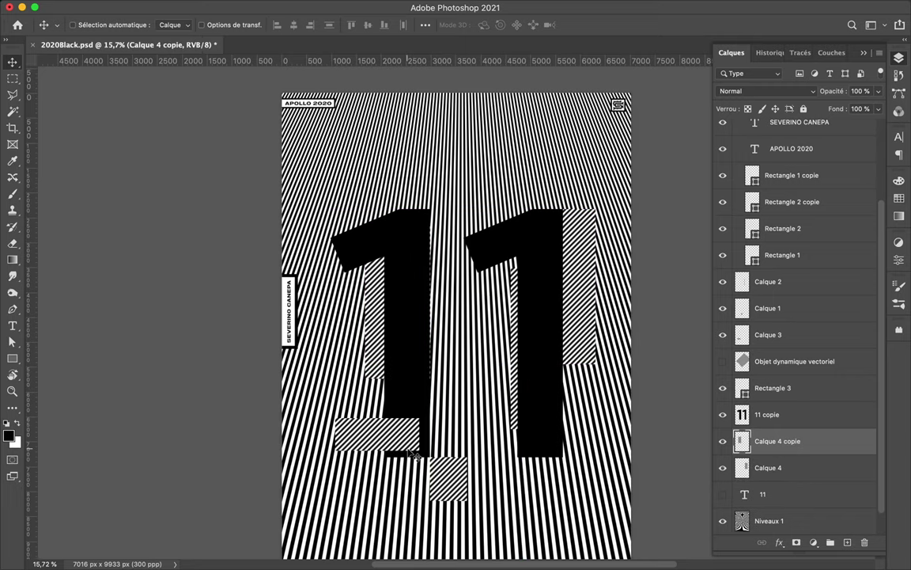
Rotate the Illustrator stripes horizontal, copy them, and paste into the Photoshop poster.
click(466, 554)
drag(747, 147, 681, 274)
key(ctrl+c)
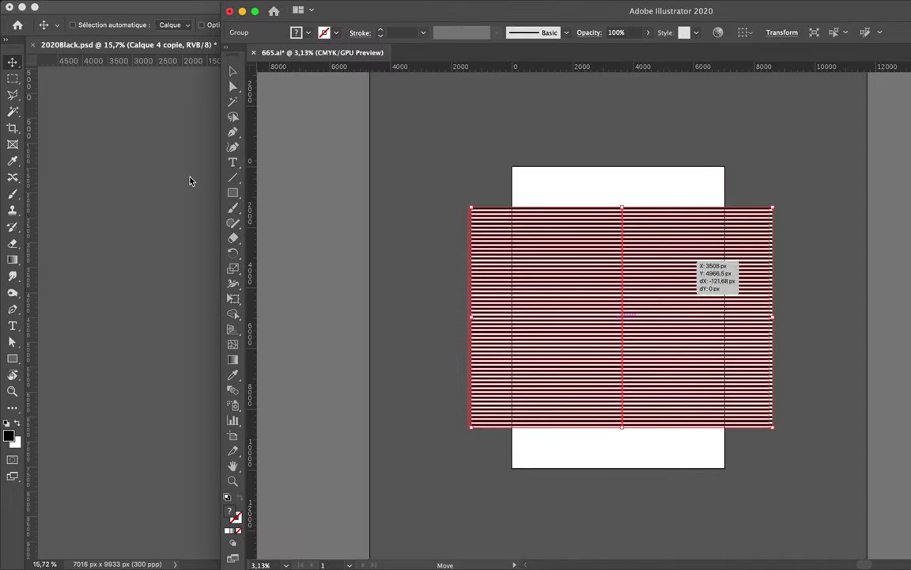
click(189, 178)
key(ctrl+v)
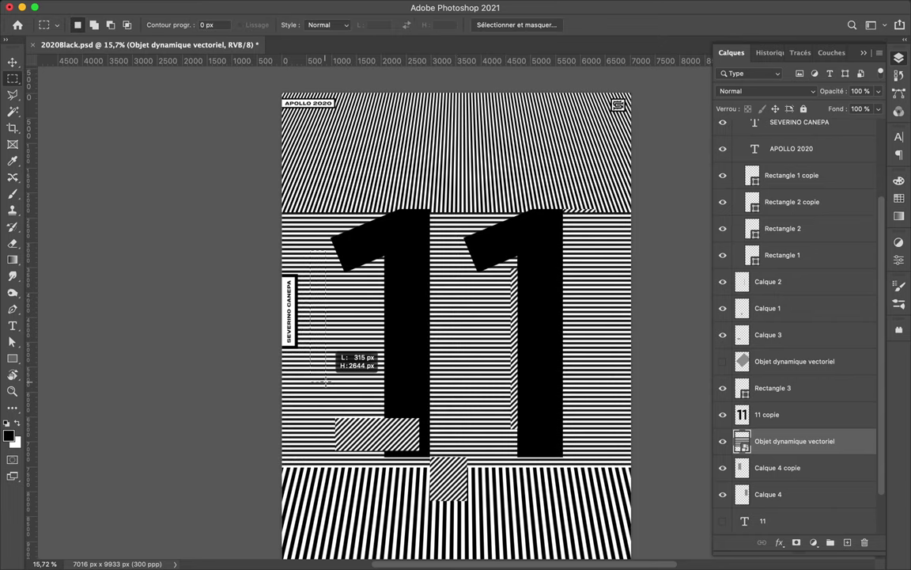
Commit and hide the horizontal stripes, then place a hatched strip on the left 1 and duplicate it onto the right 1.
key(Return)
click(723, 470)
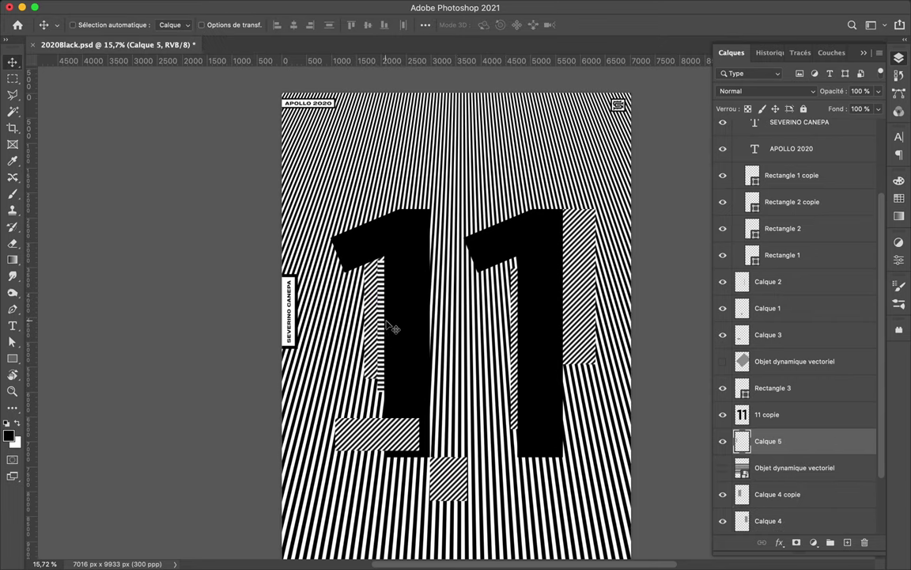
scroll(372, 323, up, 5)
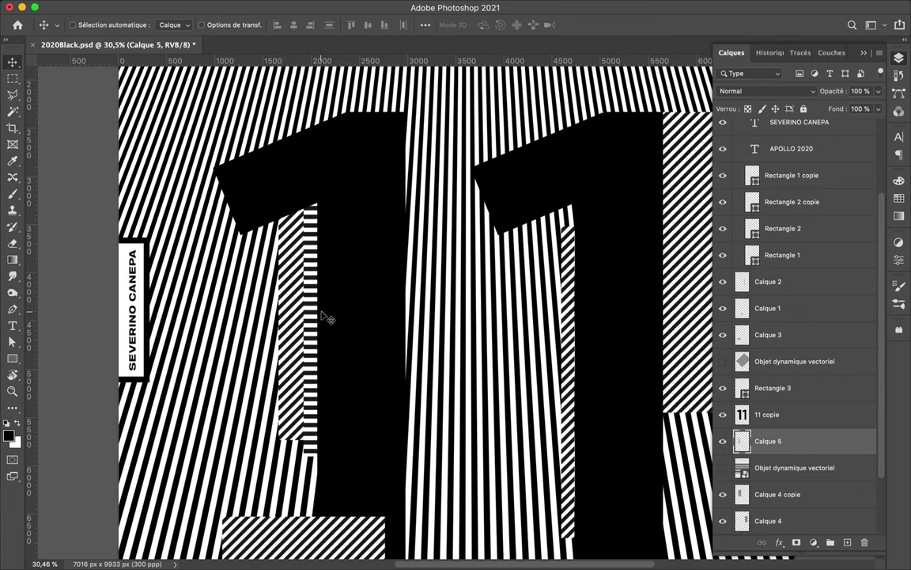
scroll(330, 319, down, 3)
drag(377, 261, 590, 362)
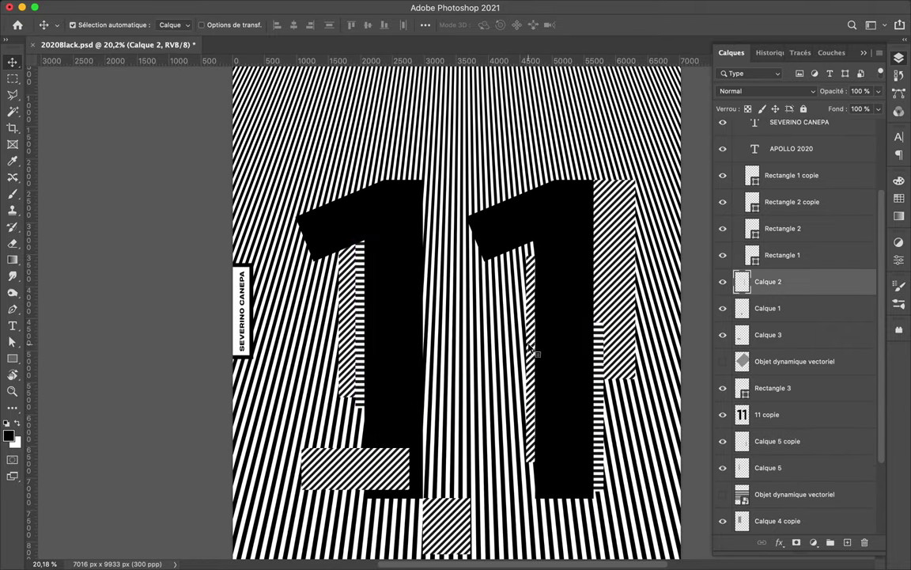
drag(768, 282, 782, 427)
click(780, 440)
scroll(443, 324, down, 2)
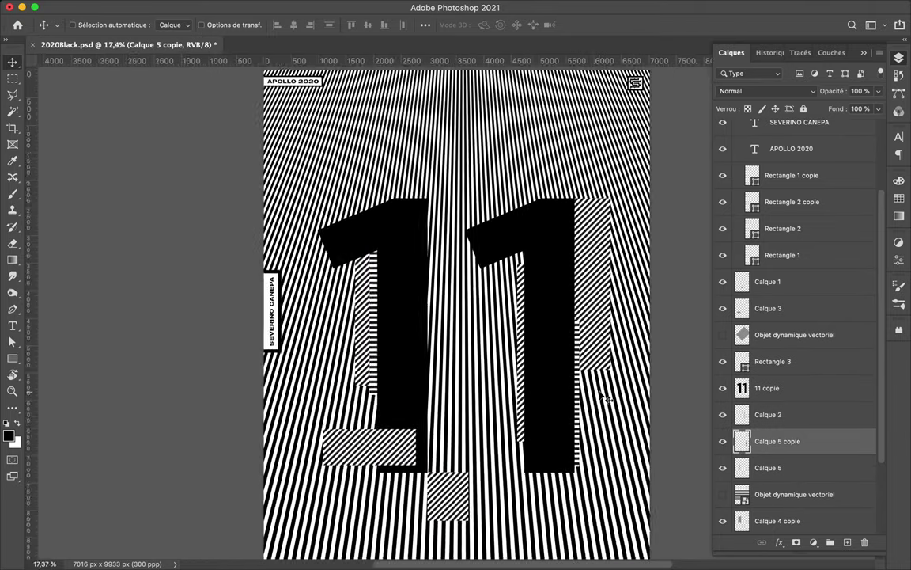
Show the horizontal-stripe layer, move it lower in the stack and nudge it slightly up.
click(791, 494)
click(722, 493)
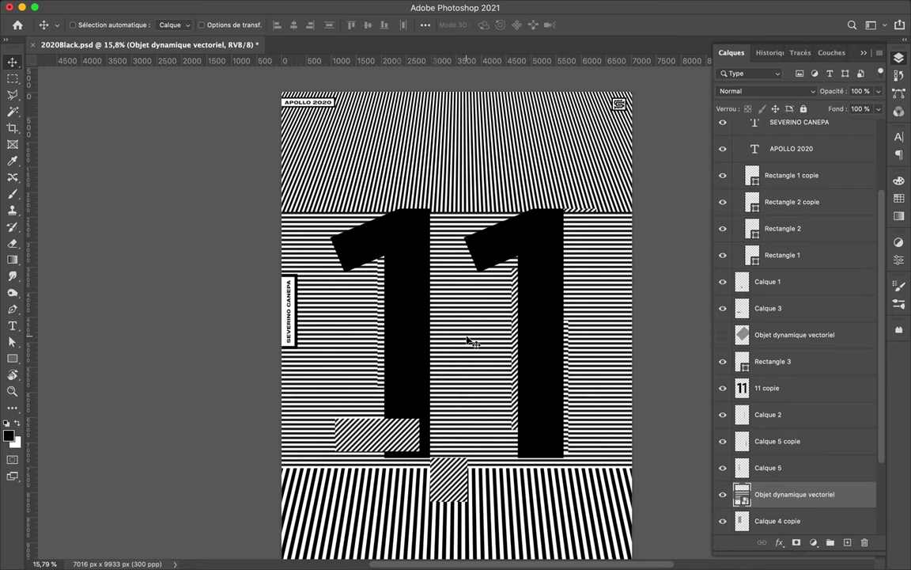
drag(791, 494, 791, 455)
drag(599, 417, 599, 408)
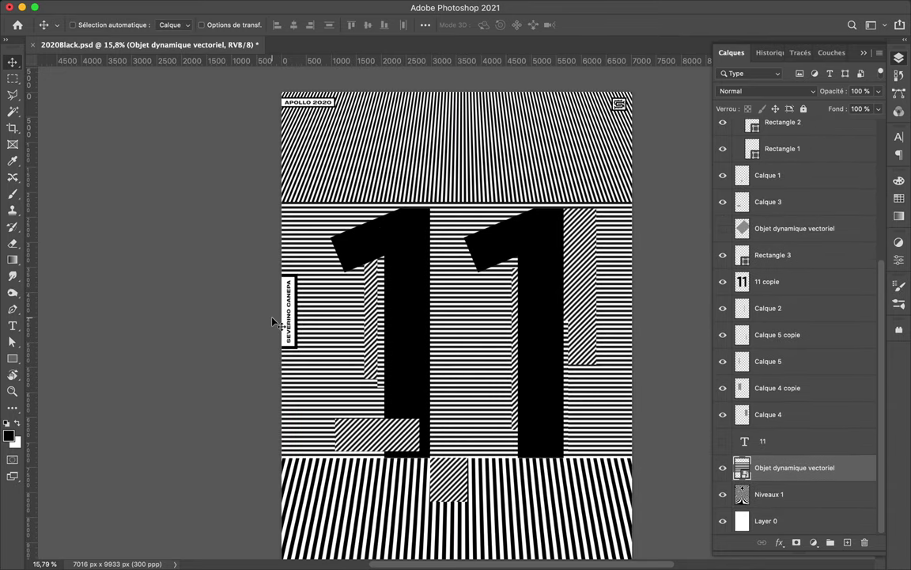
Rasterize the horizontal-stripe layer and copy a piece of it beneath the right 1.
key(m)
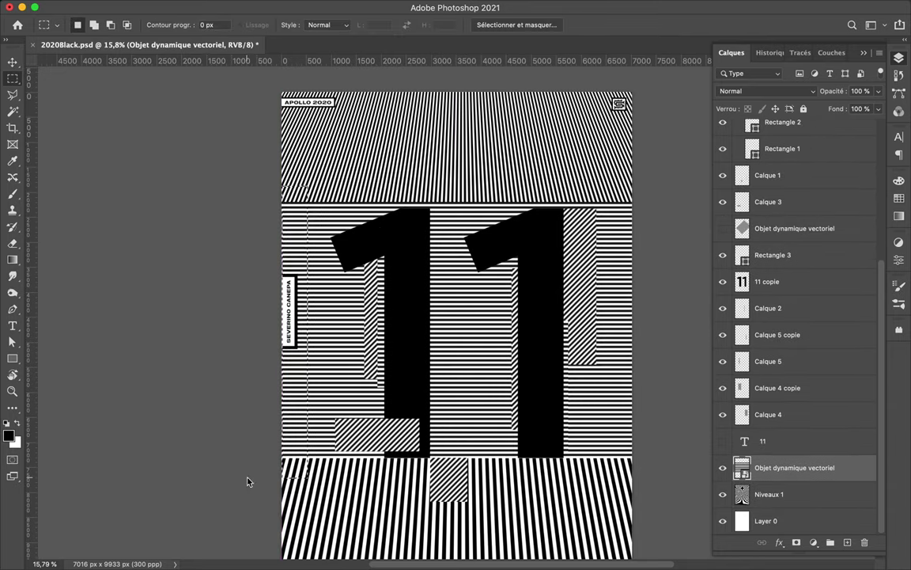
right_click(844, 467)
click(777, 511)
key(ctrl+j)
key(v)
drag(541, 392, 553, 446)
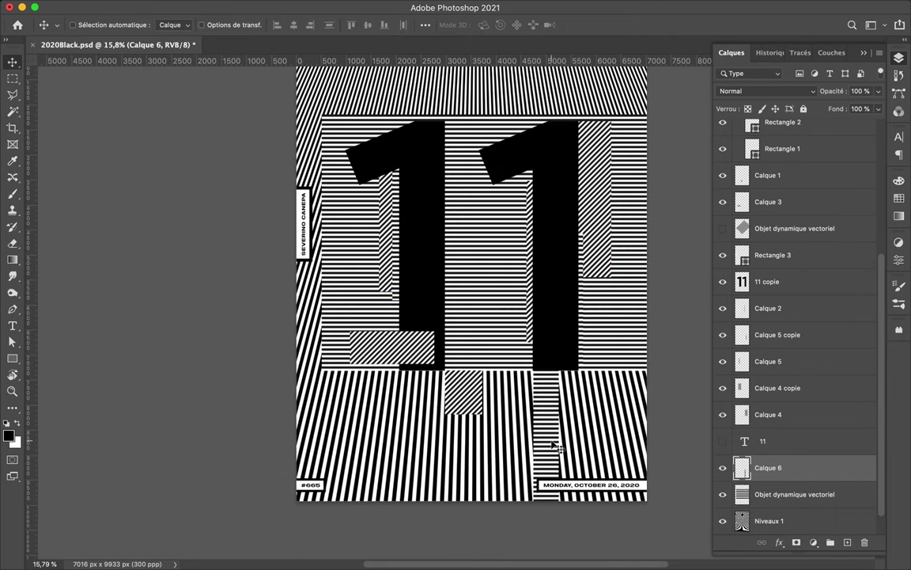
ctrl+click(390, 481)
Copy a striped patch, rotate it -165°, and place it above the horizontal stripes over the right 1's top.
key(m)
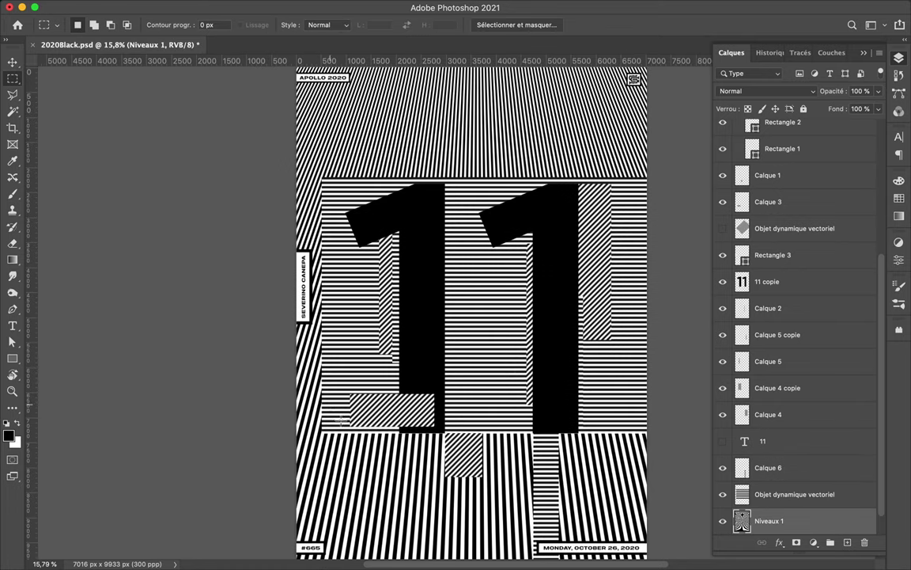
key(ctrl+j)
key(v)
drag(386, 499, 463, 216)
key(ctrl+t)
mouse_move(415, 117)
mouse_down()
mouse_move(537, 345)
mouse_move(570, 319)
mouse_up()
key(Return)
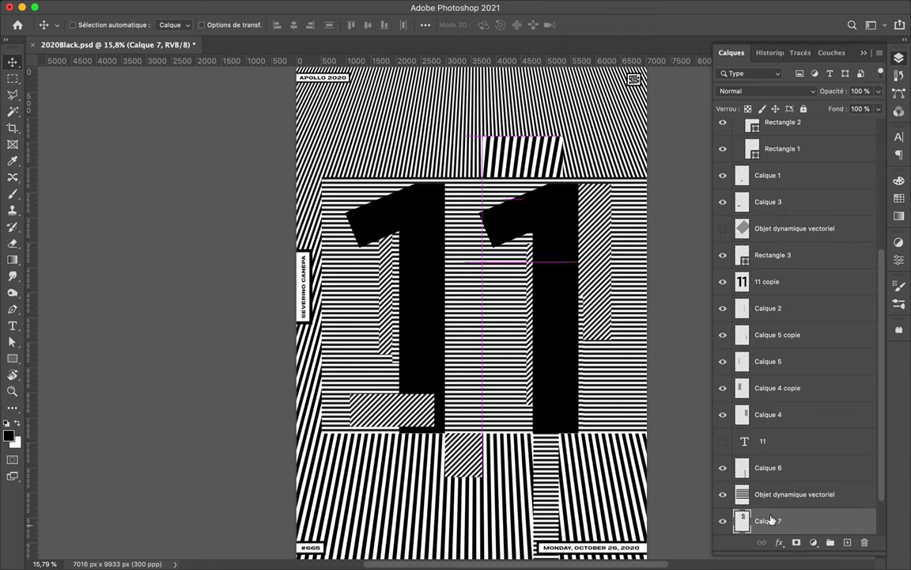
drag(768, 521, 768, 508)
drag(518, 170, 560, 176)
Move Calque 8 just below 11 copie and shift its striped patch beneath the left 1.
key(m)
scroll(791, 475, down, 2)
click(767, 494)
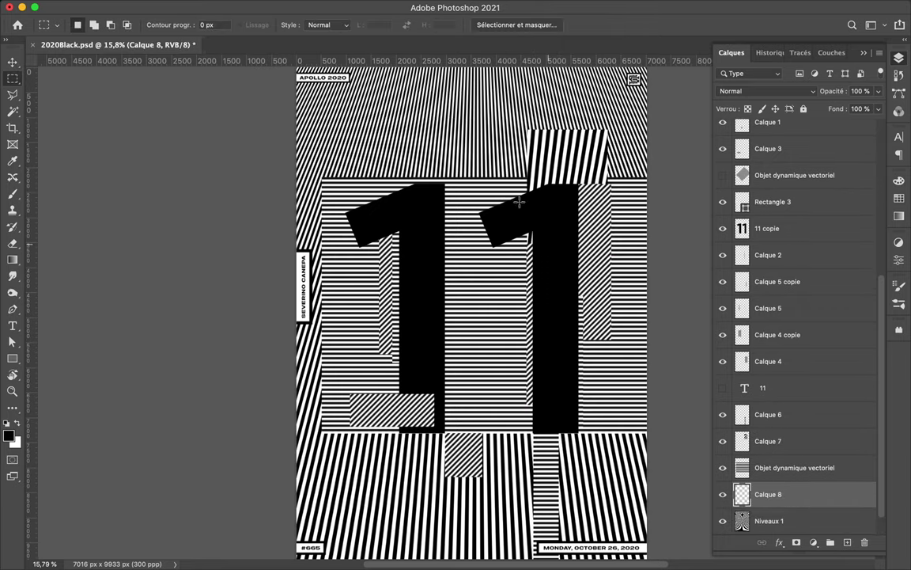
key(v)
drag(395, 412, 491, 360)
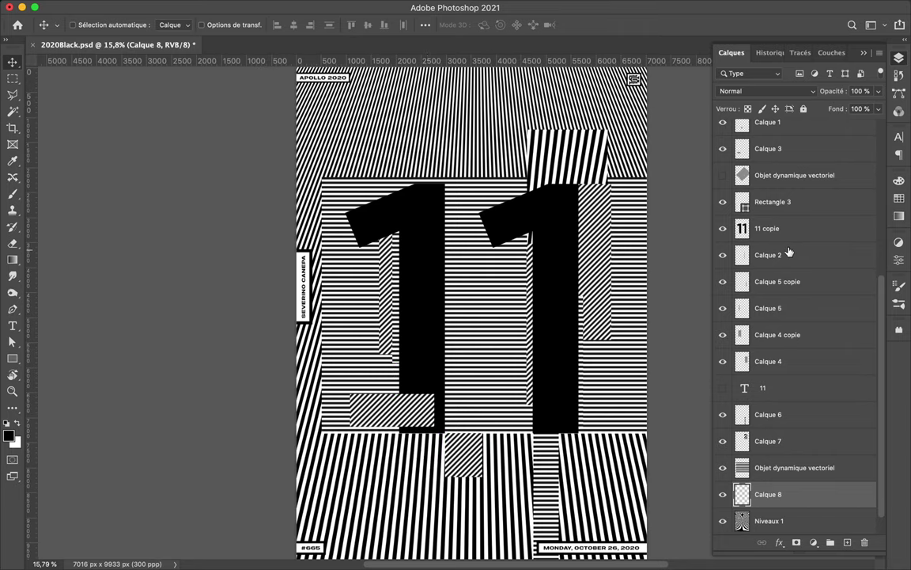
drag(789, 251, 789, 257)
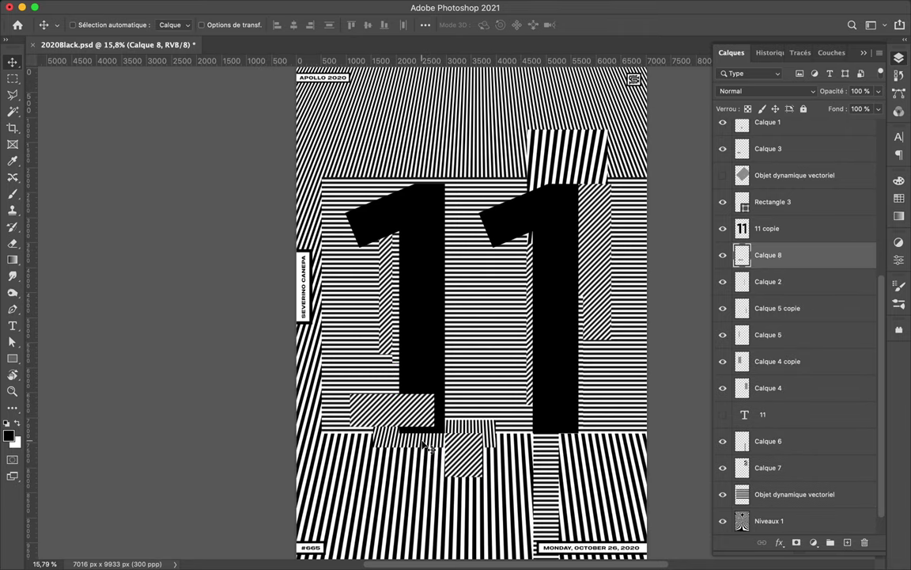
mouse_move(427, 446)
mouse_down()
mouse_move(370, 481)
mouse_move(468, 482)
mouse_move(512, 457)
mouse_up()
Move the striped patch to the left 1's top, duplicate it rightward, and raise the copy above 11 copie.
key(m)
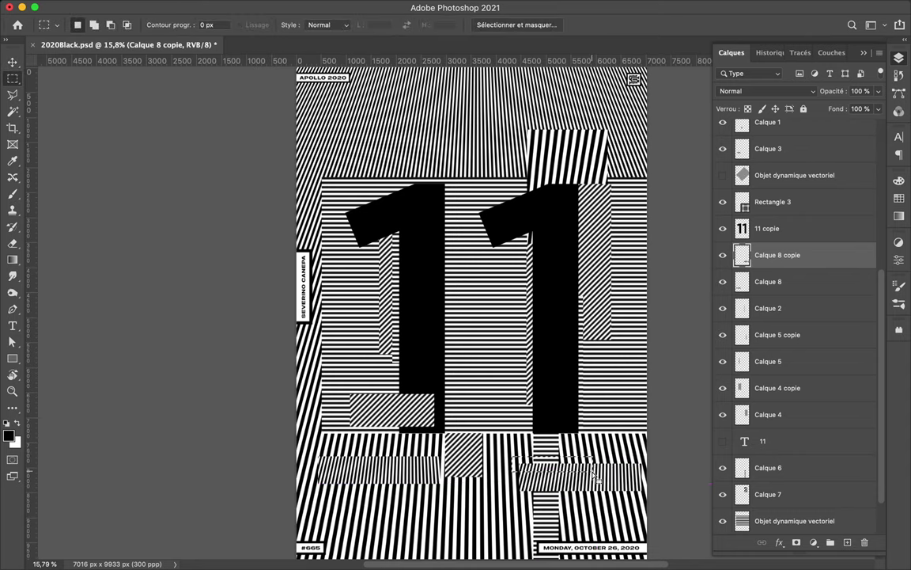
key(ctrl+x)
key(ctrl+v)
key(v)
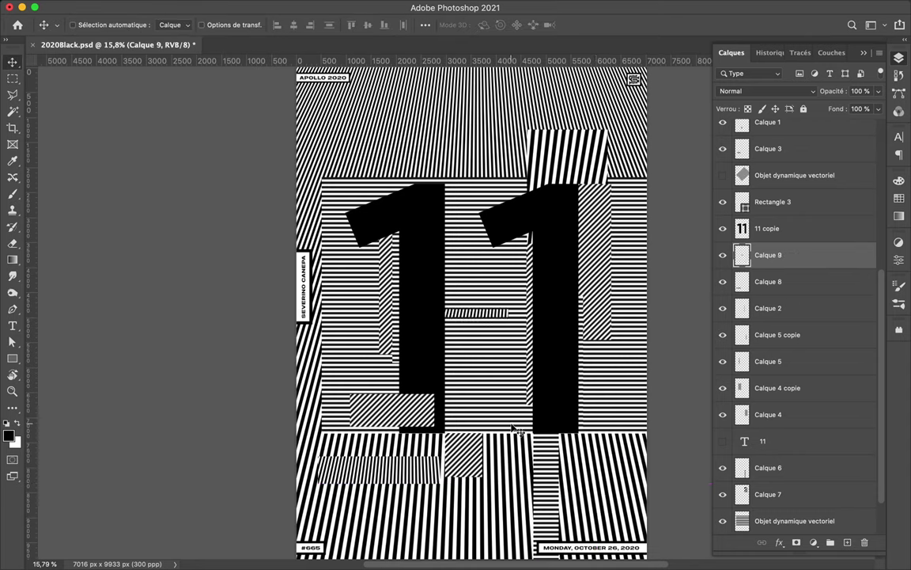
drag(518, 346, 395, 209)
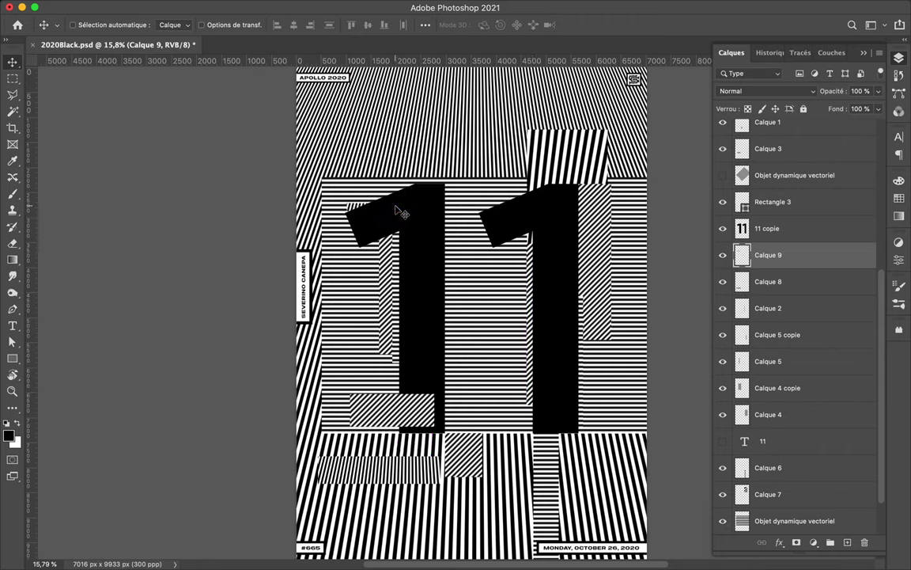
mouse_move(355, 210)
alt+mouse_down()
mouse_move(623, 354)
mouse_move(578, 405)
alt+mouse_up()
key(ctrl+t)
key(Return)
key(ctrl+bracketright)
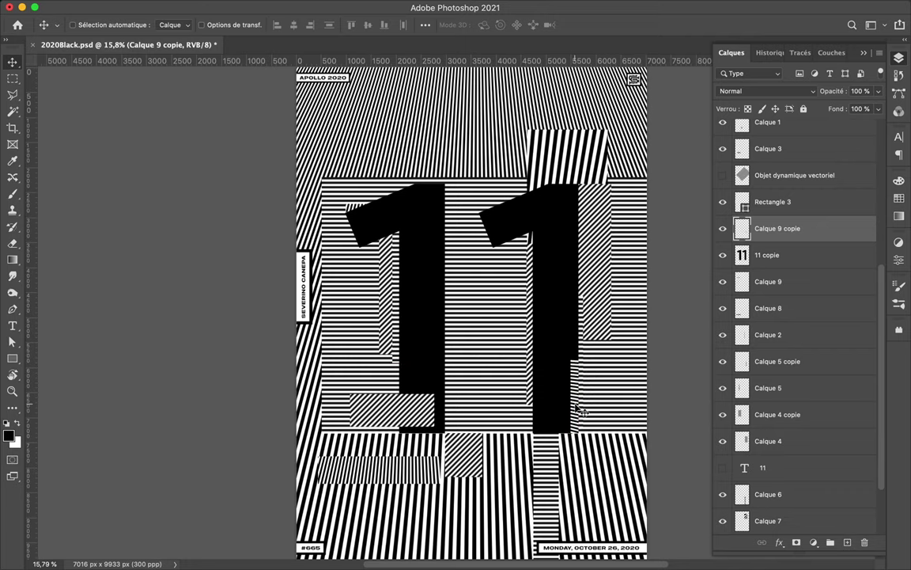
Shrink the striped patch to about 980 × 1526 px and shift it 310 px vertically.
click(578, 409)
key(m)
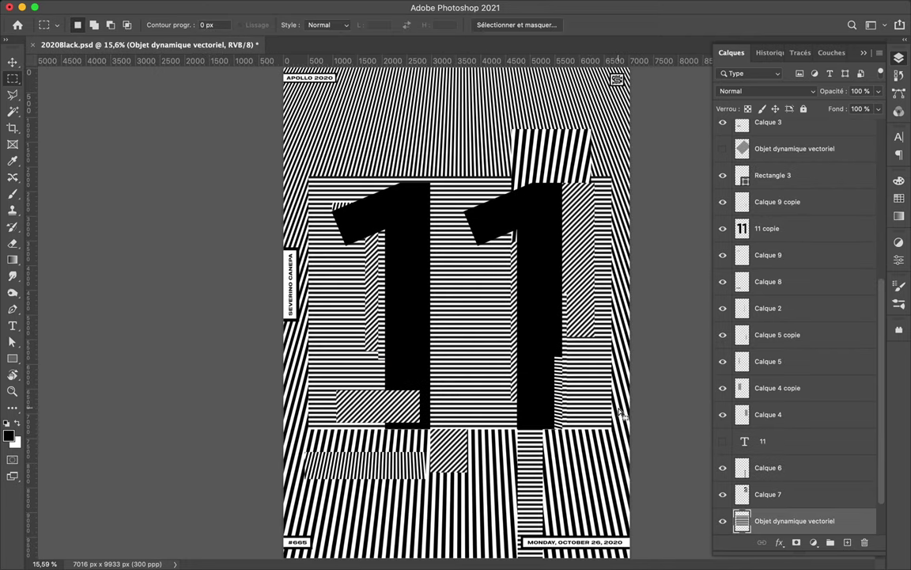
key(ctrl+minus)
ctrl+click(538, 206)
key(ctrl+t)
mouse_move(500, 150)
mouse_down()
mouse_move(526, 190)
mouse_move(554, 195)
mouse_up()
key(Return)
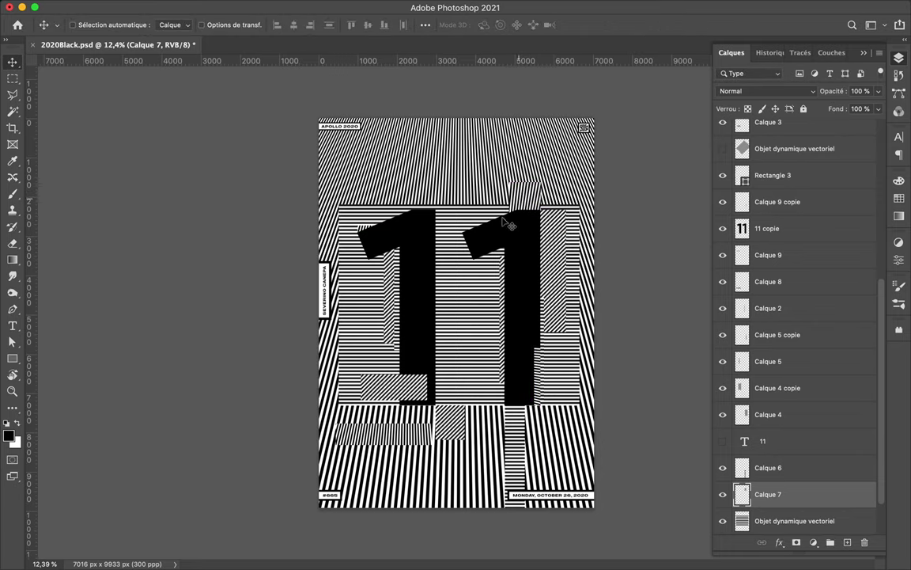
scroll(509, 226, up, 2)
drag(525, 259, 522, 240)
scroll(342, 257, down, 3)
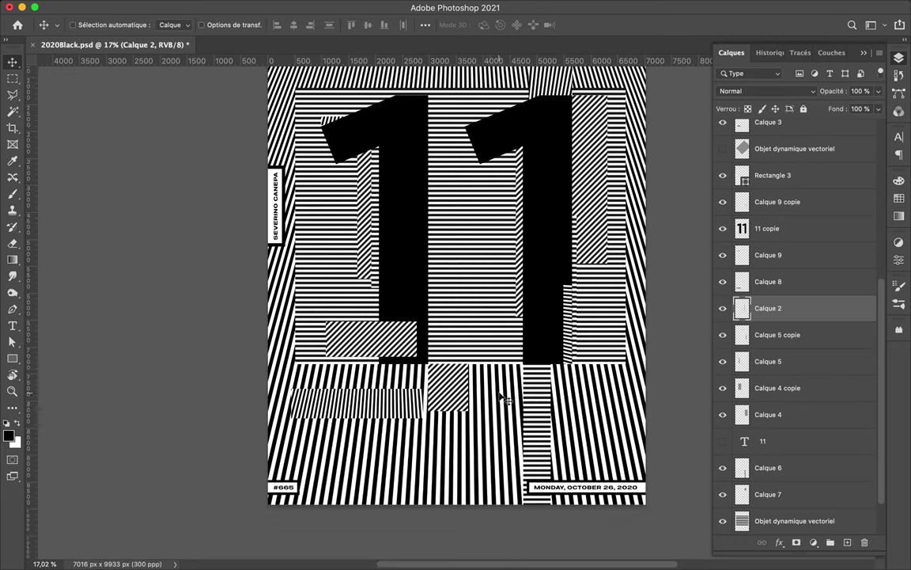
Copy a thin strip of the background stripes and move it up the poster.
key(alt+comma)
key(m)
drag(304, 419, 518, 426)
key(v)
drag(434, 433, 412, 381)
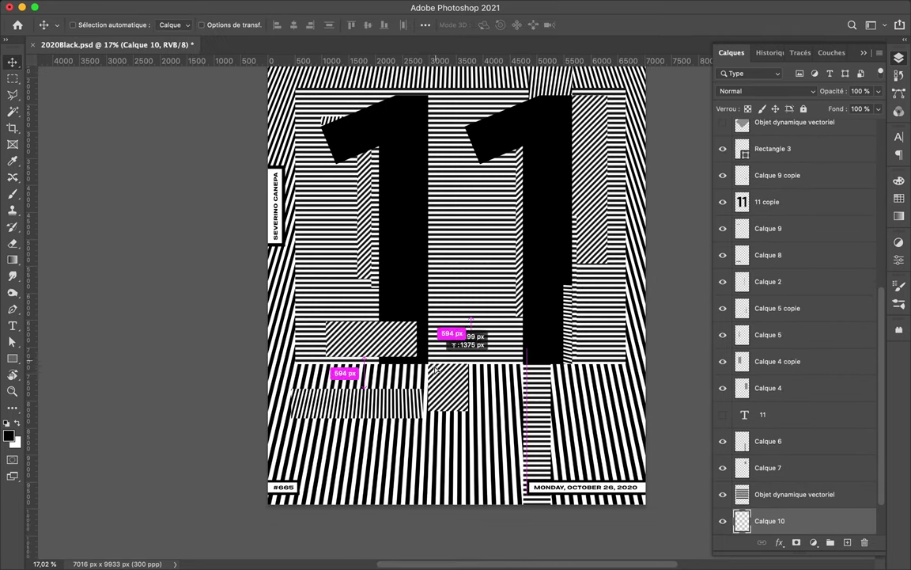
Copy a wide thin band of background stripes and place it along the top of the frame.
scroll(402, 360, up, 3)
right_click(366, 154)
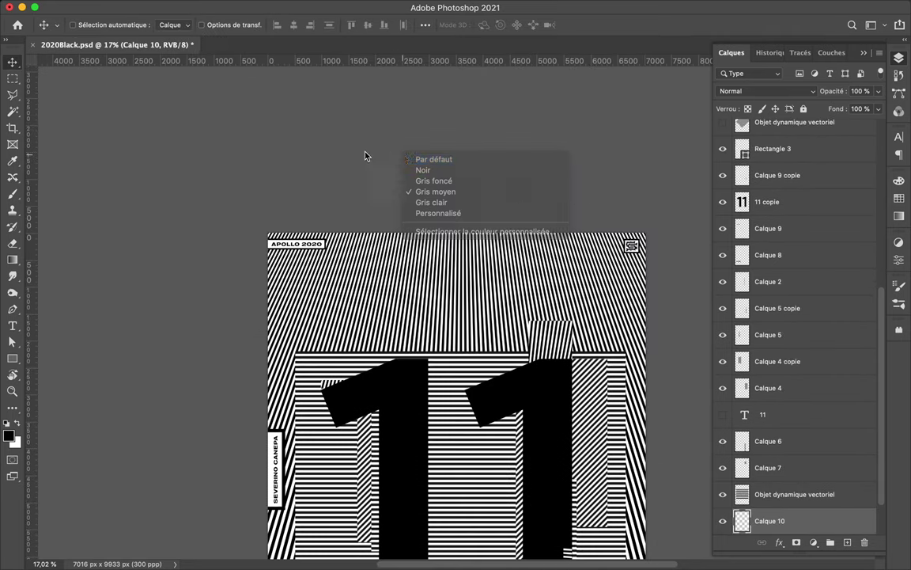
key(alt+comma)
key(m)
drag(189, 203, 503, 236)
key(v)
drag(439, 312, 389, 356)
Duplicate the band, rotate the copy 90° to vertical, and move it to the frame's left side.
key(ctrl+j)
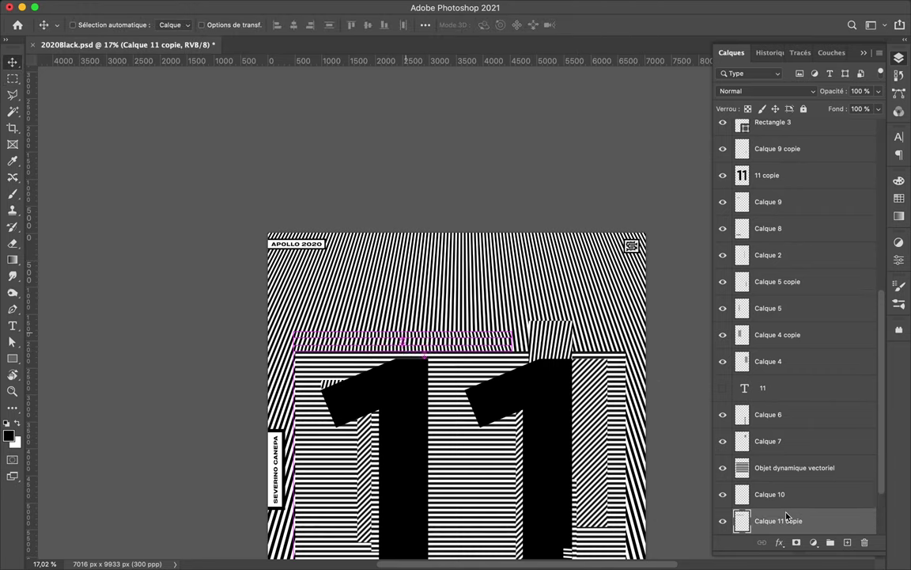
key(ctrl+bracketright)
key(ctrl+bracketright)
scroll(413, 349, down, 5)
key(ctrl+t)
drag(519, 208, 408, 120)
key(Return)
drag(353, 213, 368, 270)
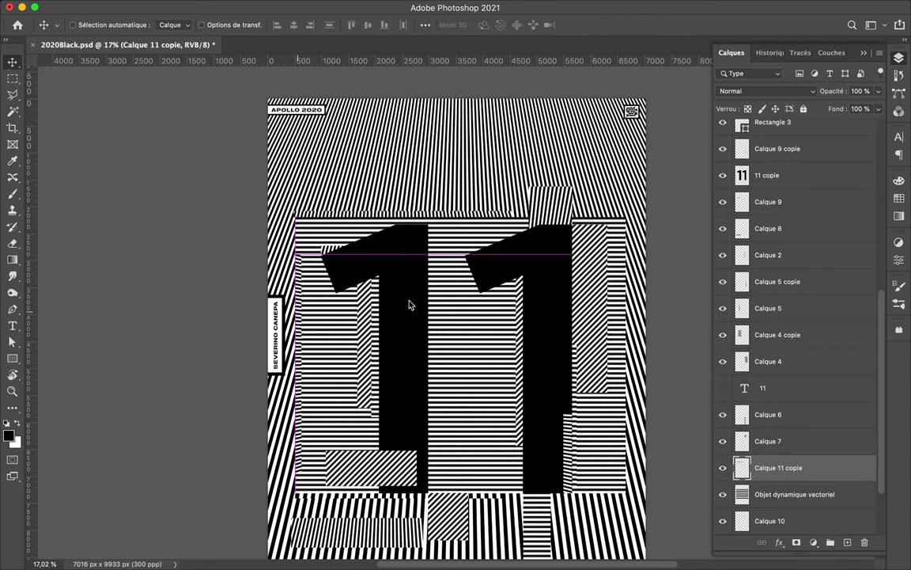
Make the 11 layer visible and stack the white 11 above the black 11 copie.
click(368, 270)
drag(769, 394, 728, 204)
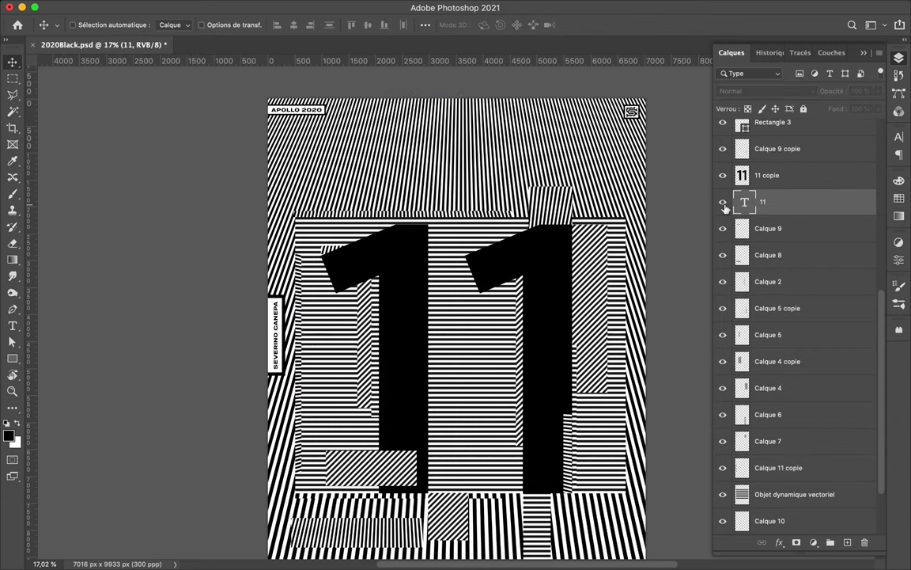
click(901, 199)
click(899, 58)
Rasterize the white 11 text and delete its right-hand 1 to reveal the black one.
key(ctrl+bracketright)
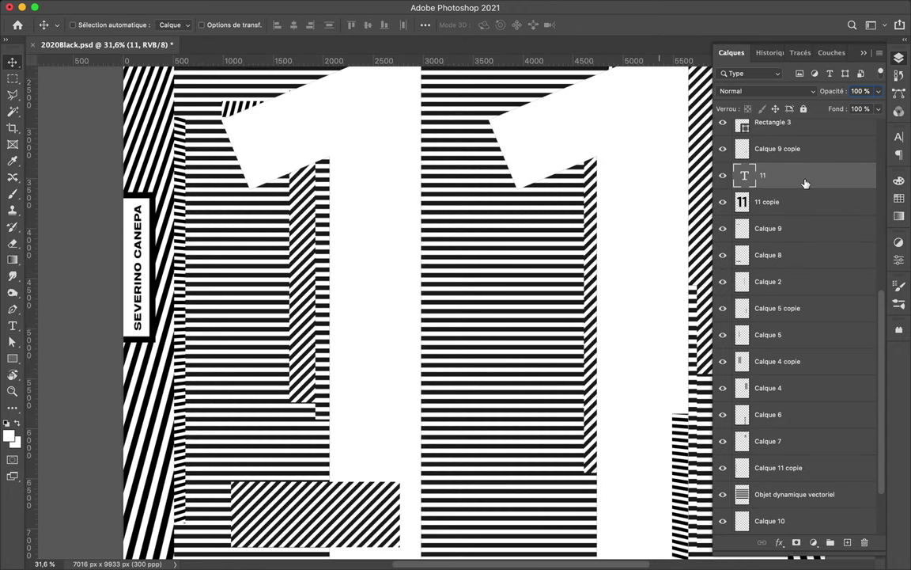
right_click(805, 184)
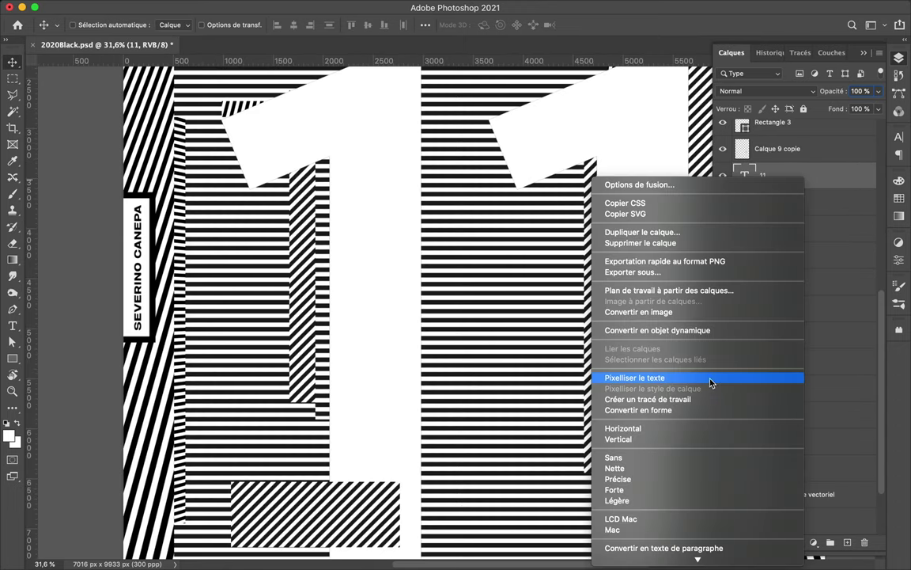
click(656, 377)
scroll(600, 295, down, 2)
key(m)
drag(470, 83, 540, 210)
drag(596, 343, 625, 461)
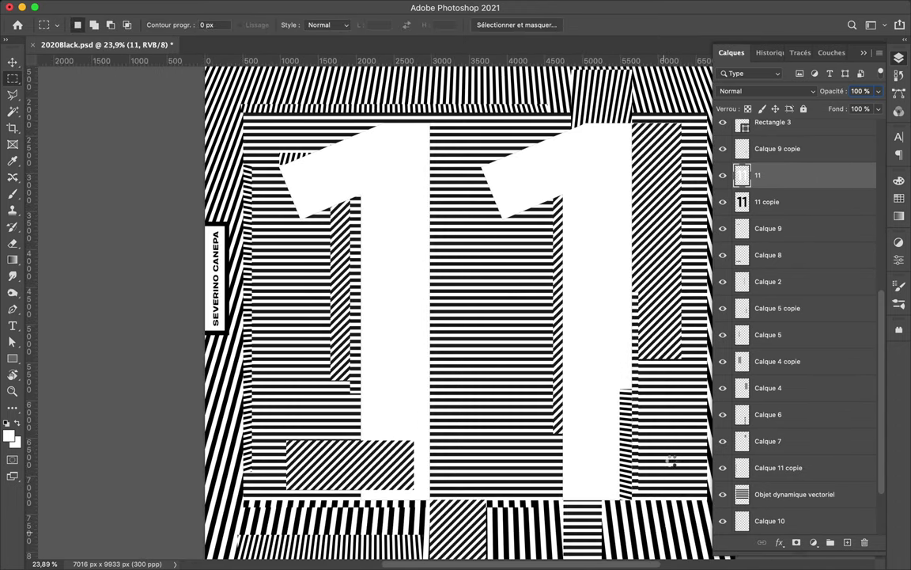
key(Delete)
Delete the left-hand 1 from the black 11 layer, leaving a white left 1.
click(807, 203)
drag(258, 118, 418, 457)
key(Delete)
key(ctrl+0)
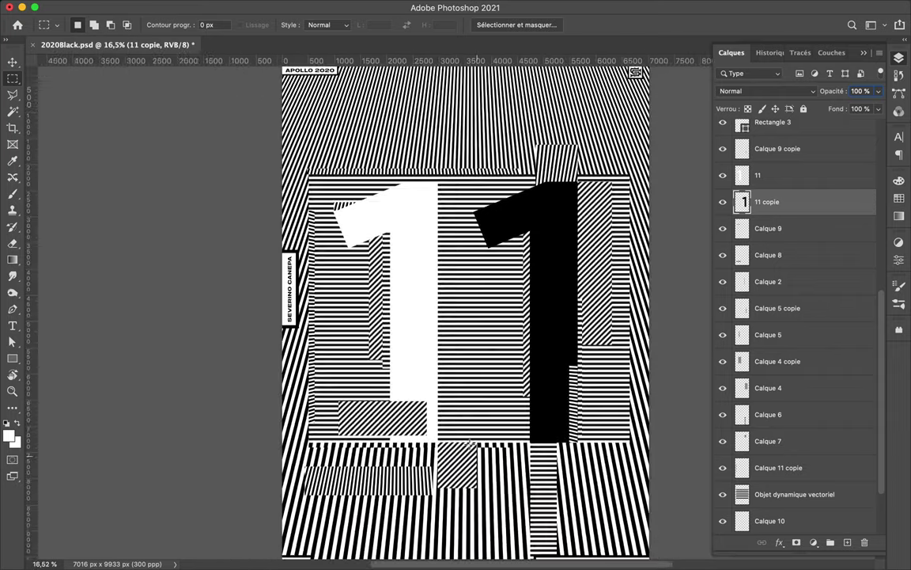
Save, then duplicate the white 1 and shrink the copy near the top.
key(v)
key(ctrl+s)
click(639, 7)
drag(451, 226, 452, 171)
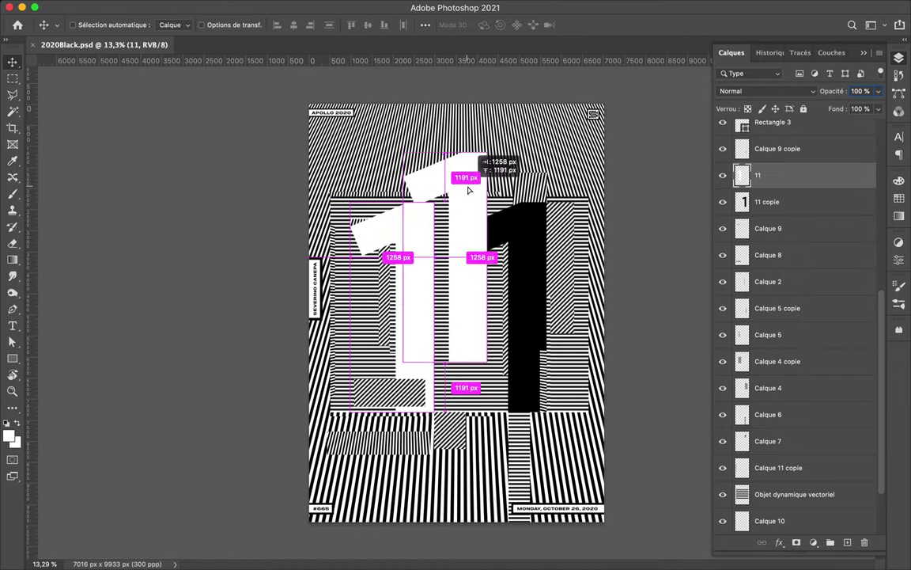
drag(780, 202, 780, 447)
key(ctrl+t)
drag(433, 332, 452, 195)
key(Return)
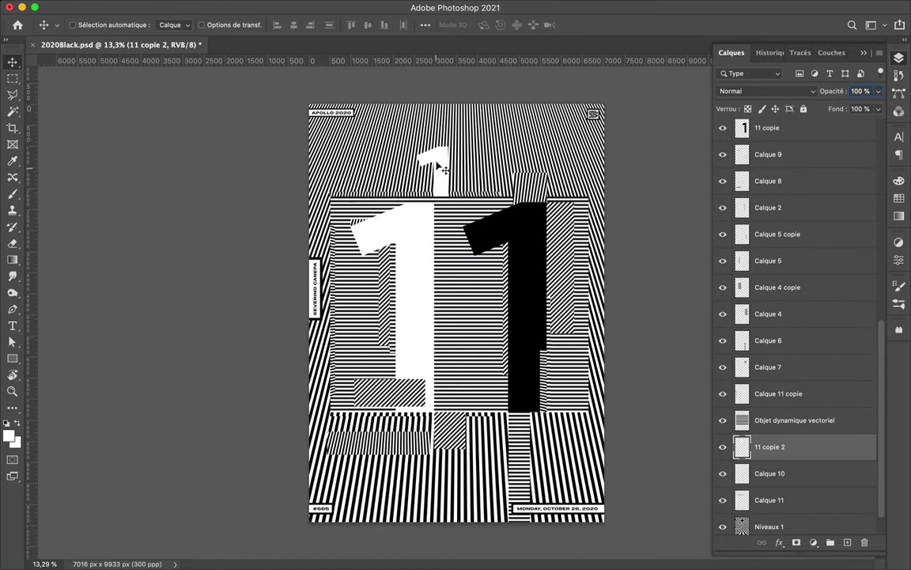
Add a small black 1 copy and position the small 11 above the frame.
click(525, 240)
drag(525, 240, 492, 192)
key(ctrl+t)
drag(514, 363, 480, 235)
drag(770, 132, 779, 468)
shift+click(779, 477)
key(ctrl+t)
drag(484, 150, 445, 168)
key(Return)
Skew the hatched patch Calque 8 by about 31.8°.
scroll(751, 396, down, 3)
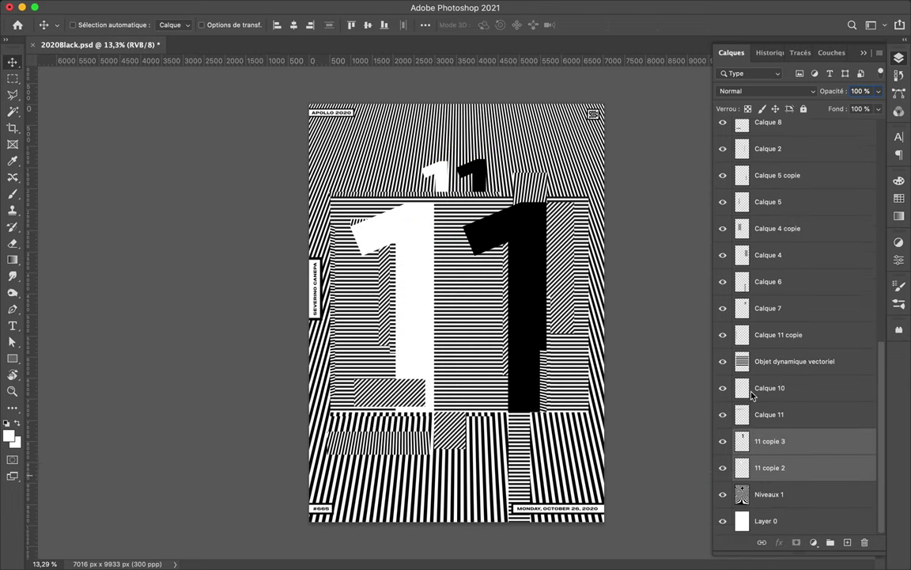
ctrl+click(378, 443)
key(ctrl+t)
right_click(405, 326)
click(427, 401)
mouse_move(380, 431)
mouse_down()
mouse_move(431, 427)
mouse_move(407, 431)
mouse_move(423, 413)
mouse_up()
key(Return)
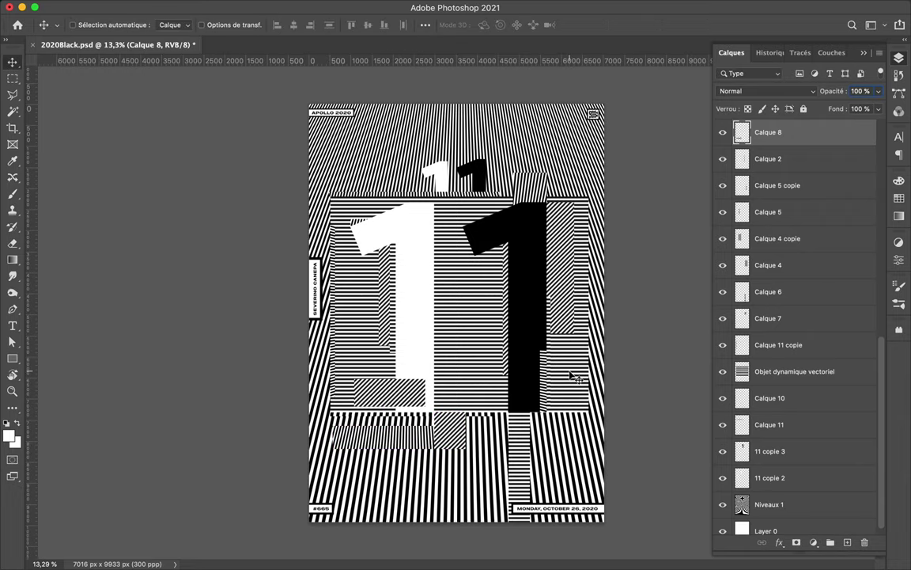
Copy a strip of background stripes to a new layer above the vector stripes.
key(m)
drag(459, 117, 459, 125)
key(ctrl+j)
key(v)
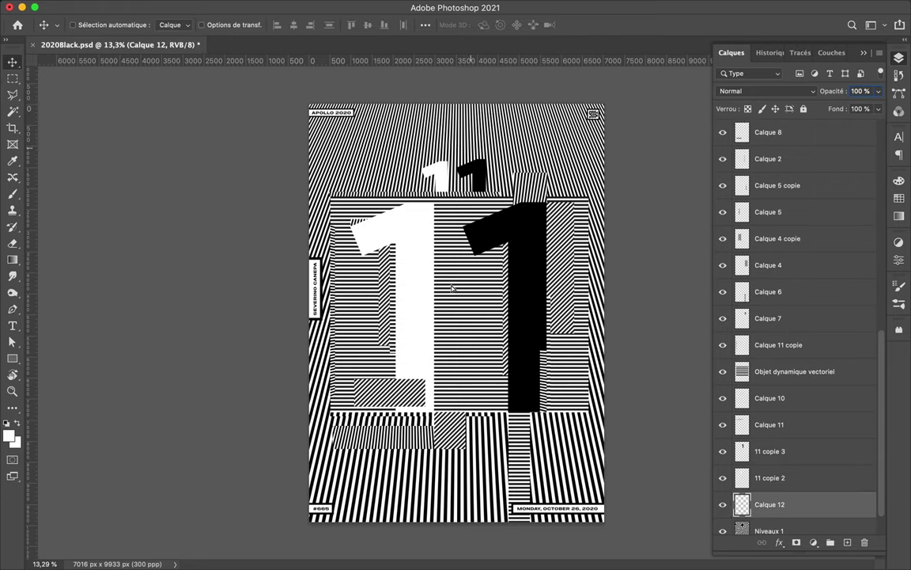
drag(770, 504, 767, 363)
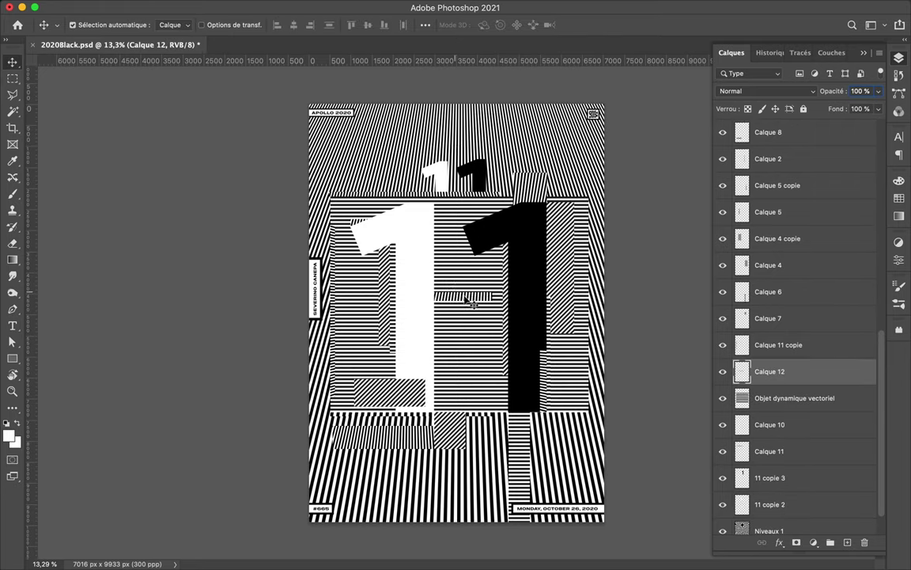
Duplicate the strip lower down and rotate the copy 90° to vertical.
drag(495, 299, 494, 355)
key(ctrl+t)
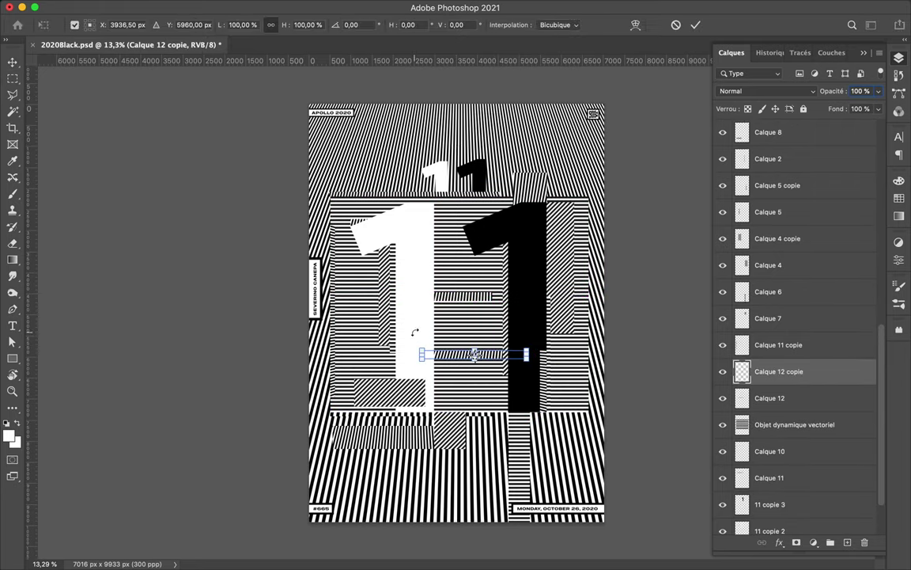
mouse_move(485, 273)
mouse_down()
mouse_move(481, 311)
mouse_move(444, 334)
mouse_up()
key(Return)
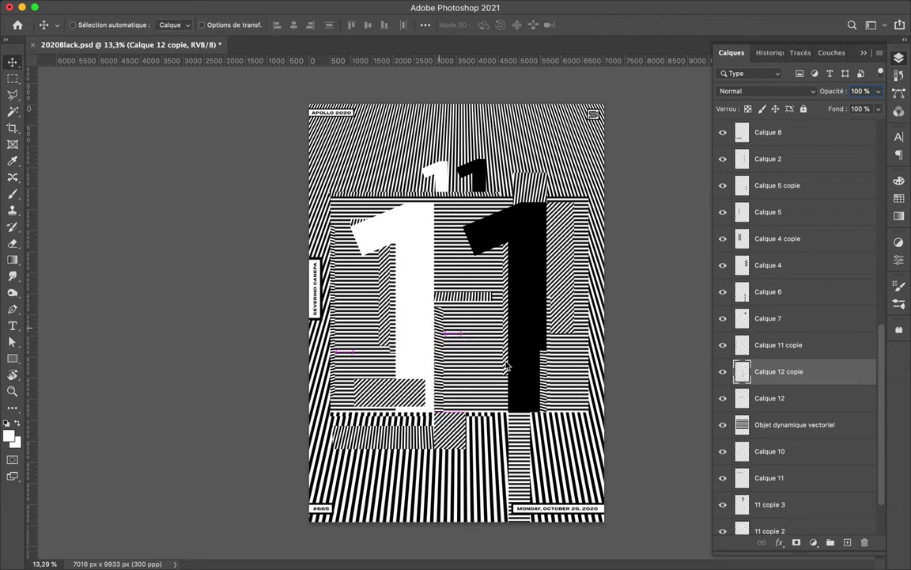
key(alt+period)
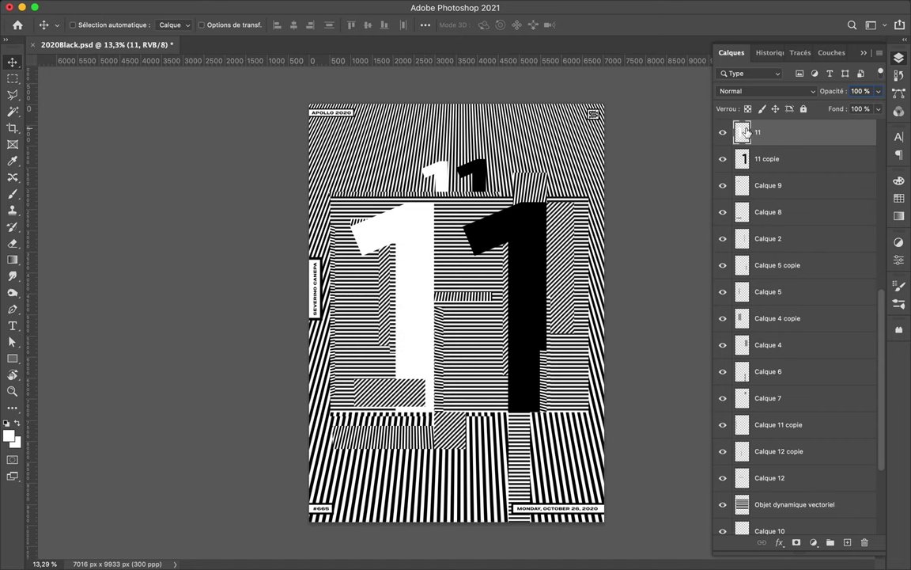
scroll(637, 112, up, 3)
key(ctrl+0)
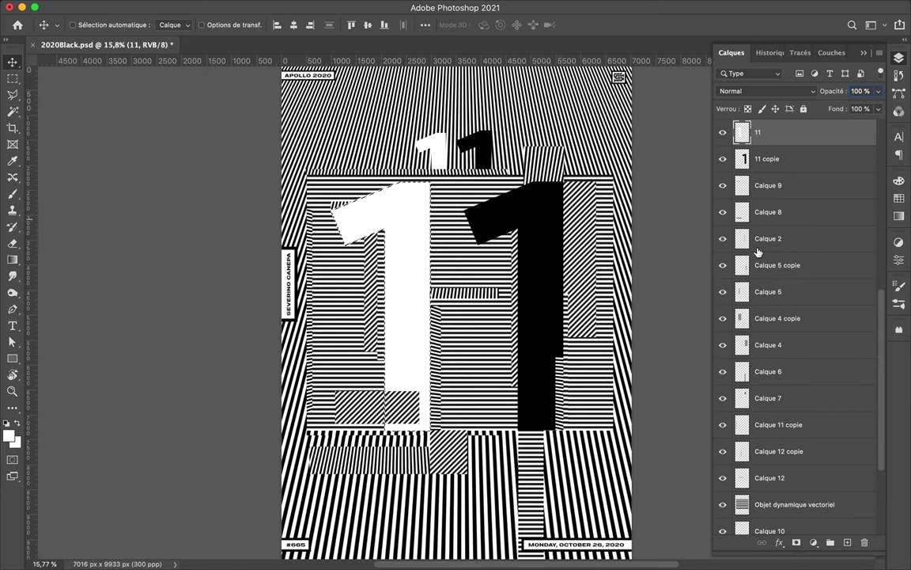
Copy another stripe patch from the vector stripes and center it horizontally on the canvas.
ctrl+click(405, 250)
key(ctrl+j)
mouse_move(405, 251)
mouse_down()
mouse_move(404, 259)
mouse_move(375, 253)
mouse_move(383, 261)
mouse_move(478, 257)
mouse_move(459, 510)
mouse_up()
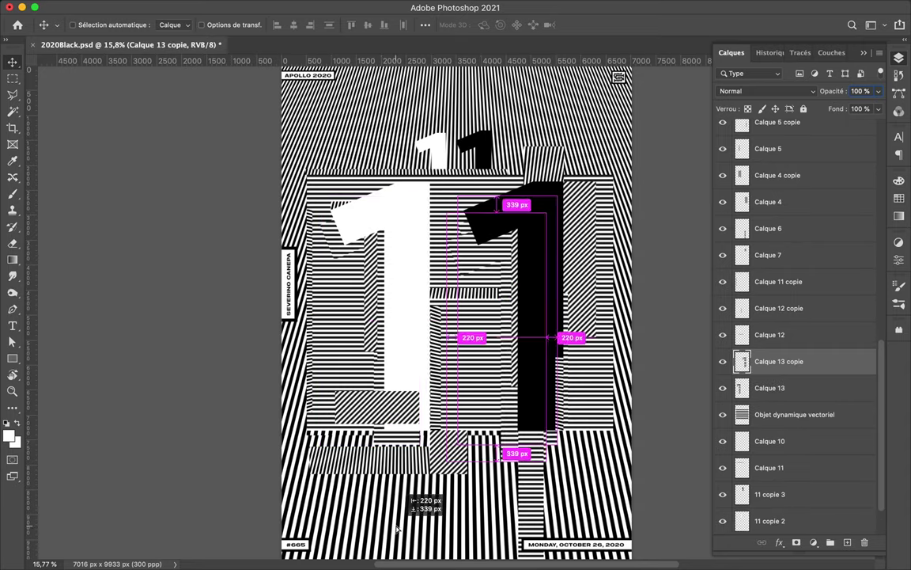
click(426, 24)
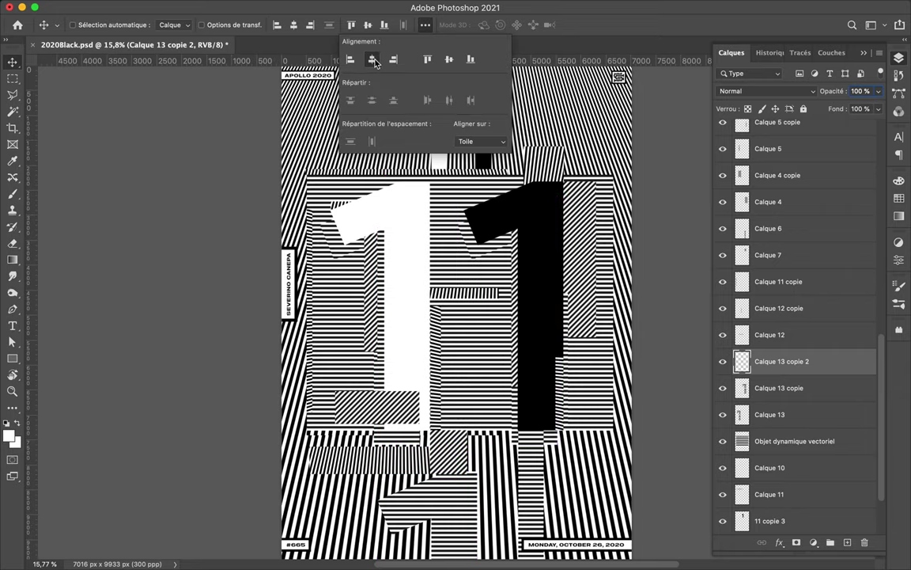
click(443, 443)
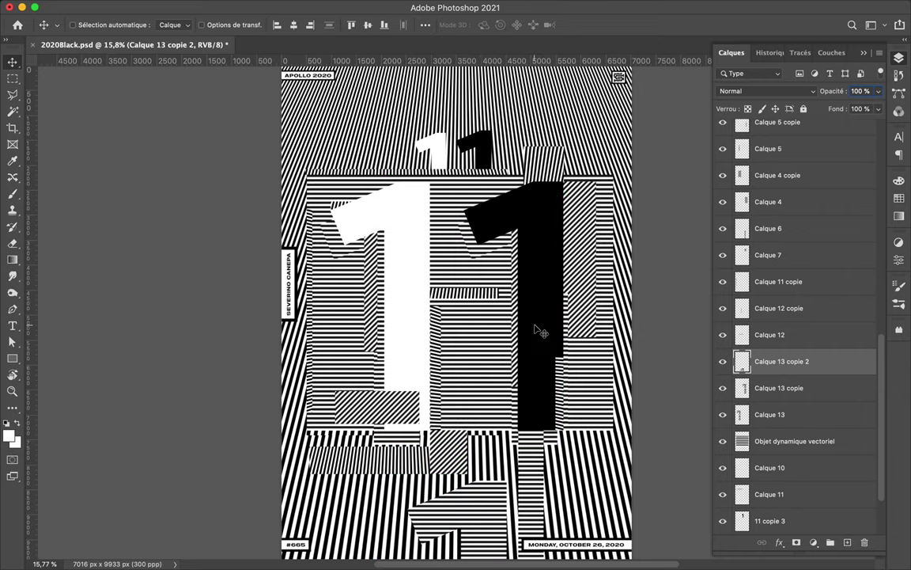
scroll(547, 228, up, 2)
super+click(550, 247)
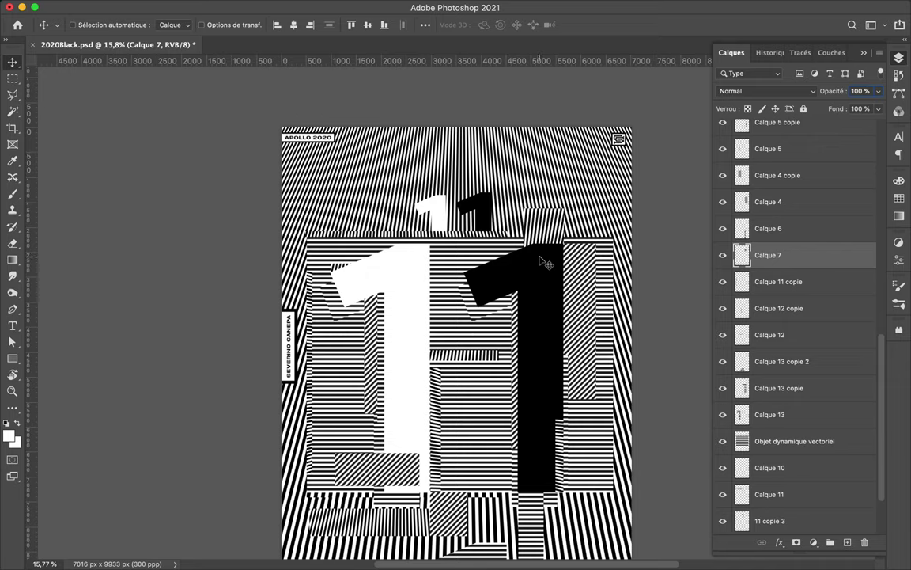
Move Calque 7 down, raise Calque 14 above the vector stripes, and reposition the white 1.
drag(547, 225, 545, 235)
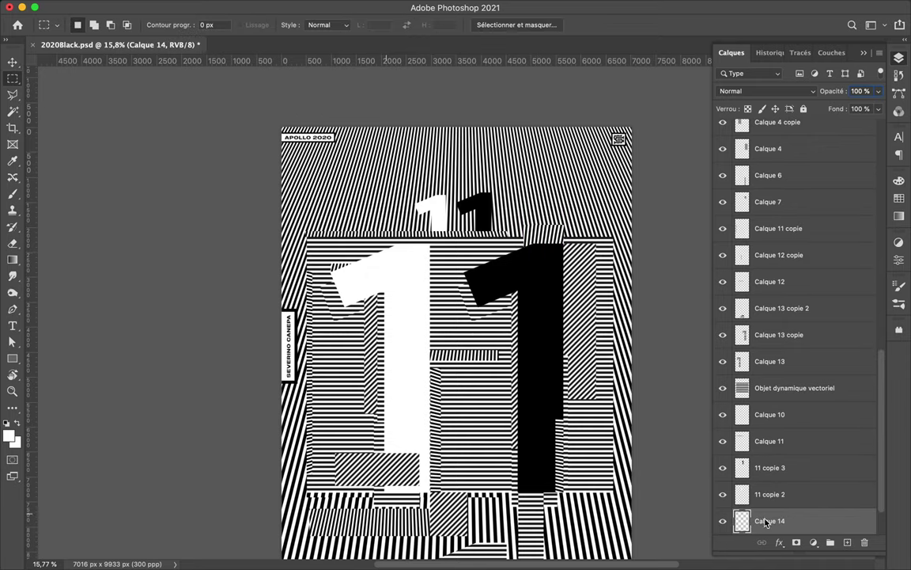
drag(765, 522, 722, 359)
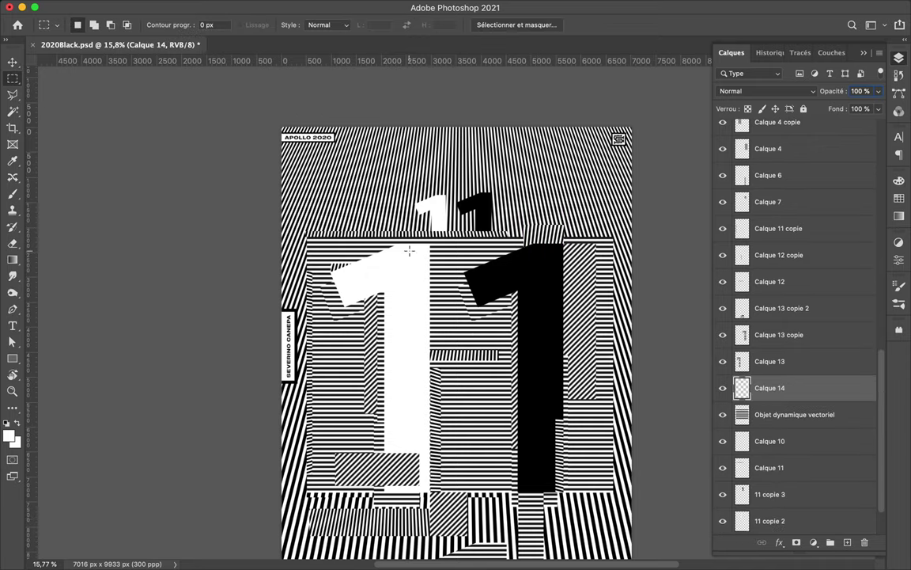
key(v)
drag(352, 183, 415, 275)
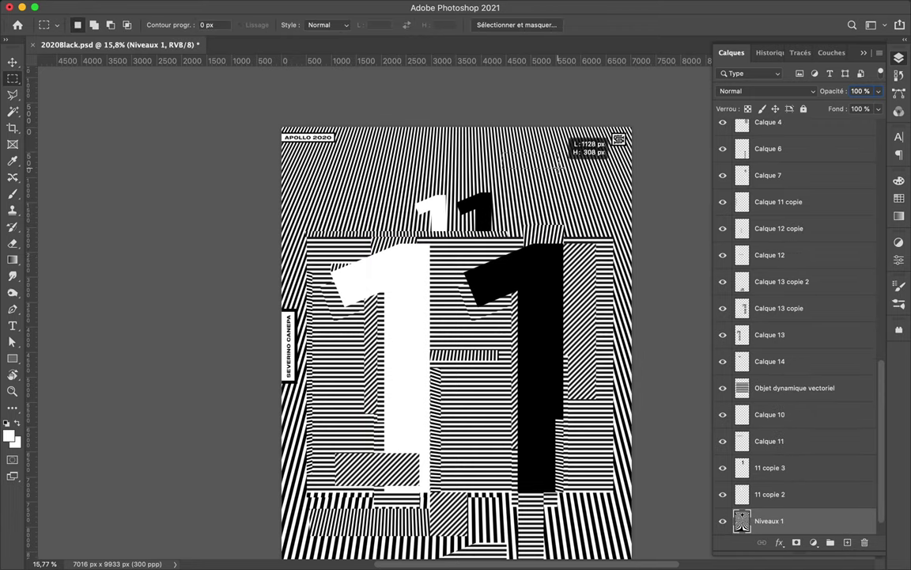
Raise Calque 15 in the stack to just above 11 copie.
drag(792, 524, 768, 332)
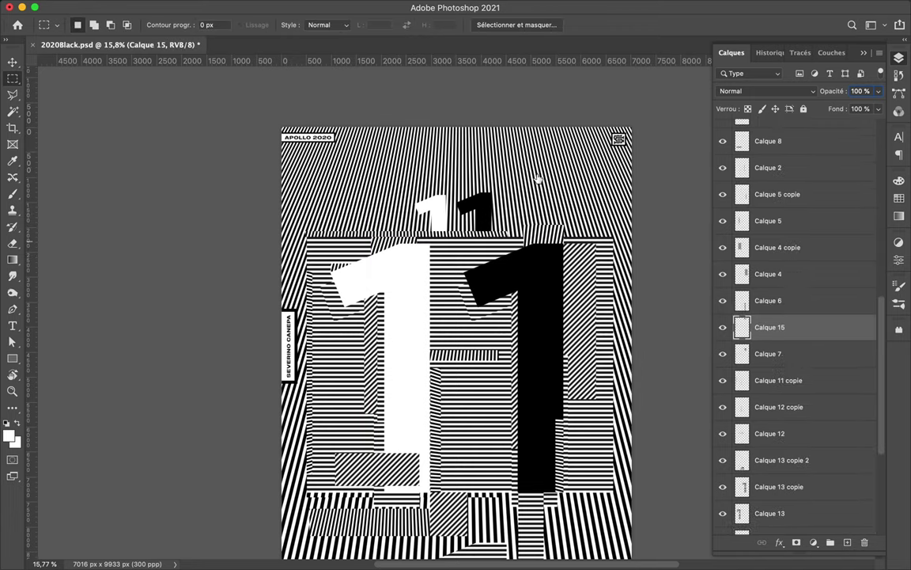
scroll(568, 303, up, 1)
key(v)
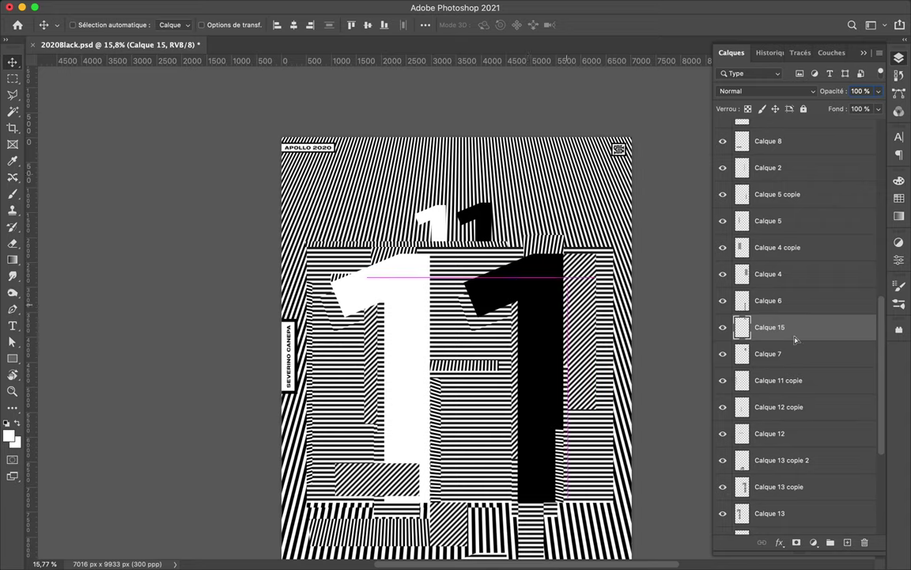
drag(770, 327, 768, 138)
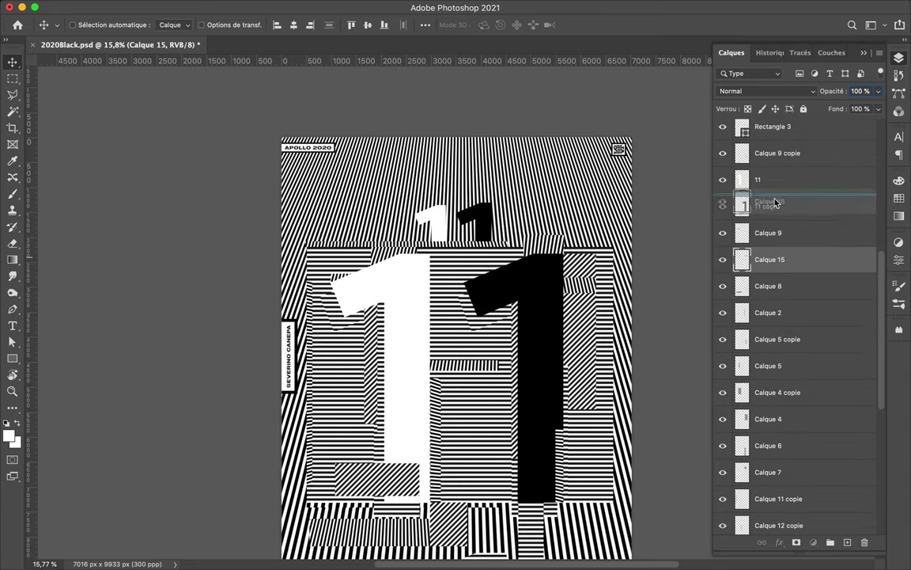
key(m)
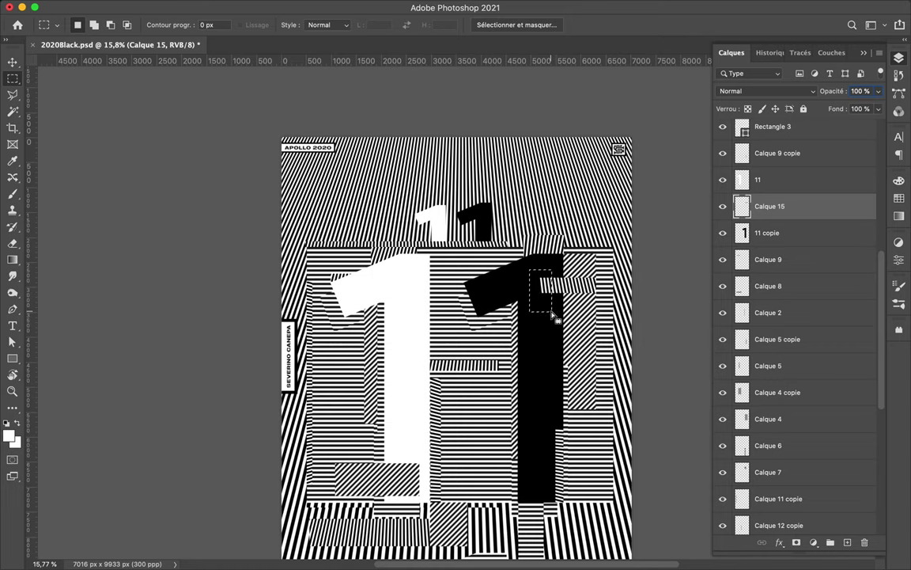
scroll(551, 313, down, 3)
key(v)
click(275, 327)
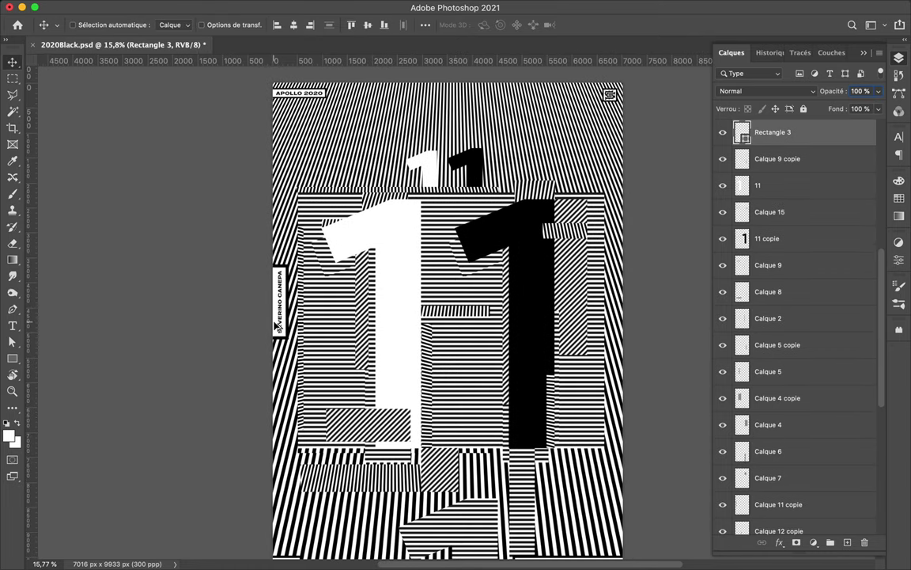
Copy Rectangle 3 to the poster centre, place it below Calque 8, and widen it.
key(a)
mouse_move(275, 327)
mouse_down()
mouse_move(345, 354)
mouse_move(355, 324)
mouse_up()
key(v)
mouse_move(779, 133)
mouse_down()
mouse_move(772, 333)
mouse_move(786, 453)
mouse_up()
scroll(444, 316, down, 3)
key(ctrl+t)
drag(363, 249, 535, 249)
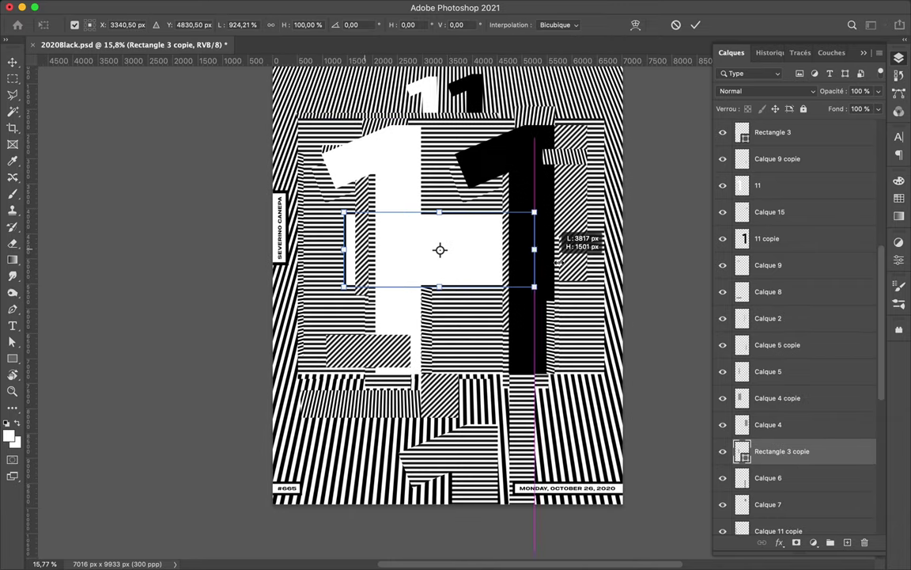
key(Return)
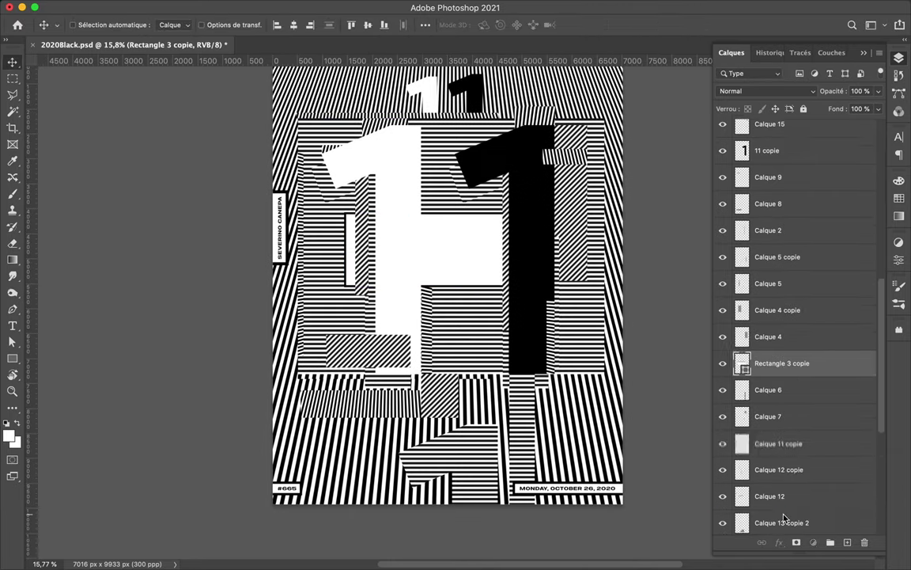
Duplicate the Calque 12 copie patch, restack the layers below Calque 13, and nudge the white block down.
scroll(783, 396, down, 3)
drag(783, 405, 783, 417)
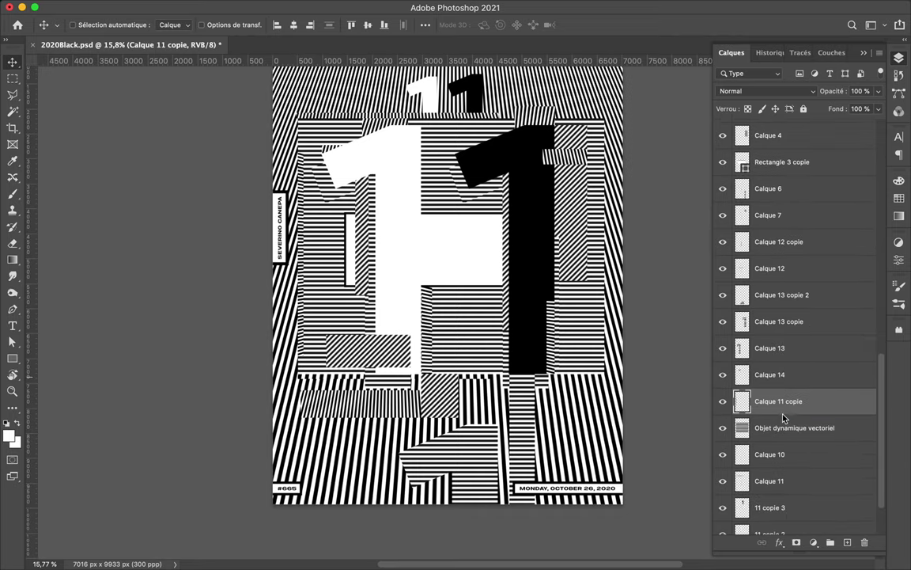
drag(431, 320, 425, 212)
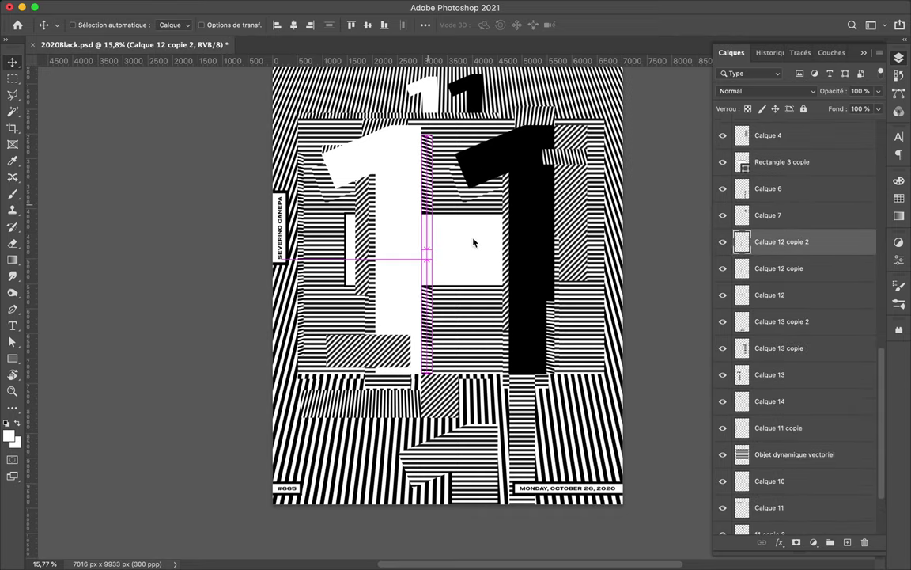
click(819, 170)
drag(818, 170, 786, 360)
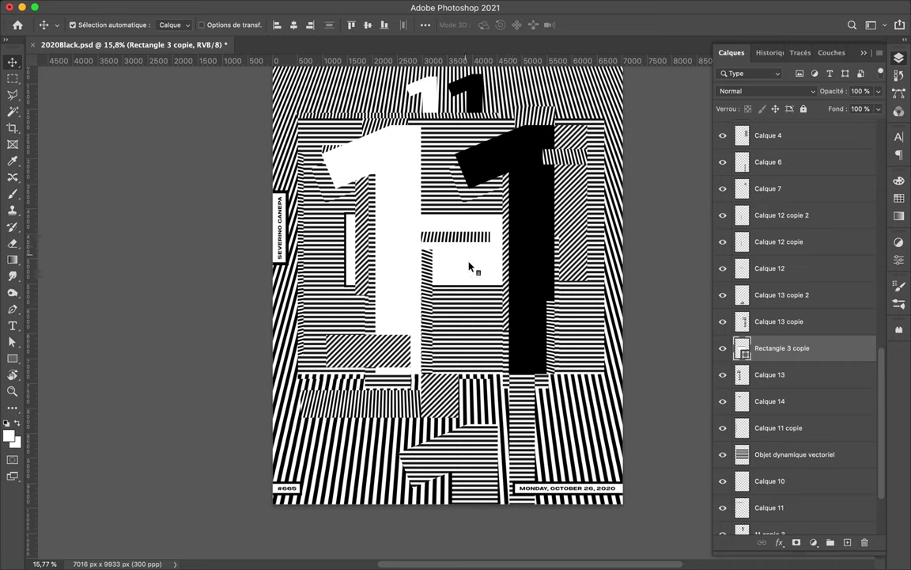
drag(469, 267, 470, 291)
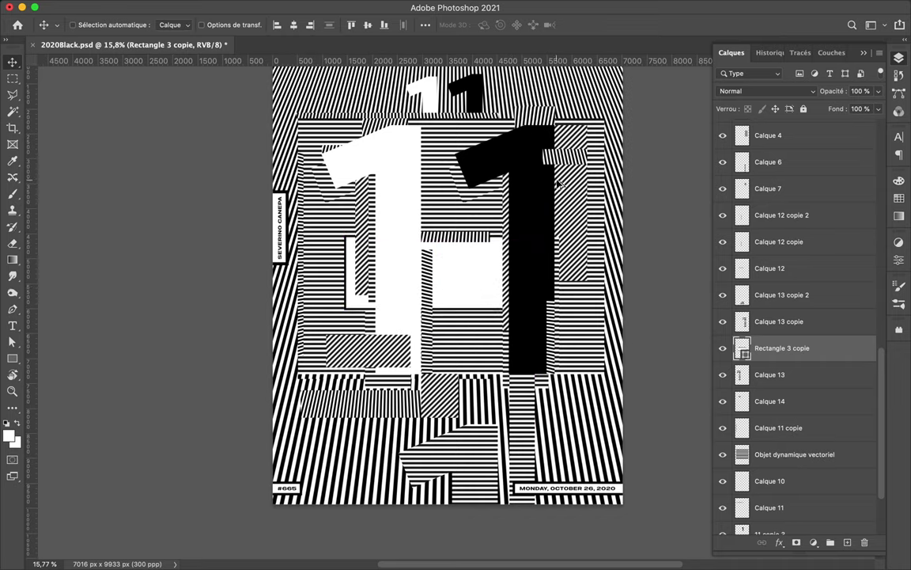
Copy the white block, fill the copy black, and place it at the upper left.
mouse_move(462, 250)
mouse_down()
mouse_move(454, 165)
mouse_move(482, 164)
mouse_up()
key(a)
click(197, 22)
click(152, 76)
key(v)
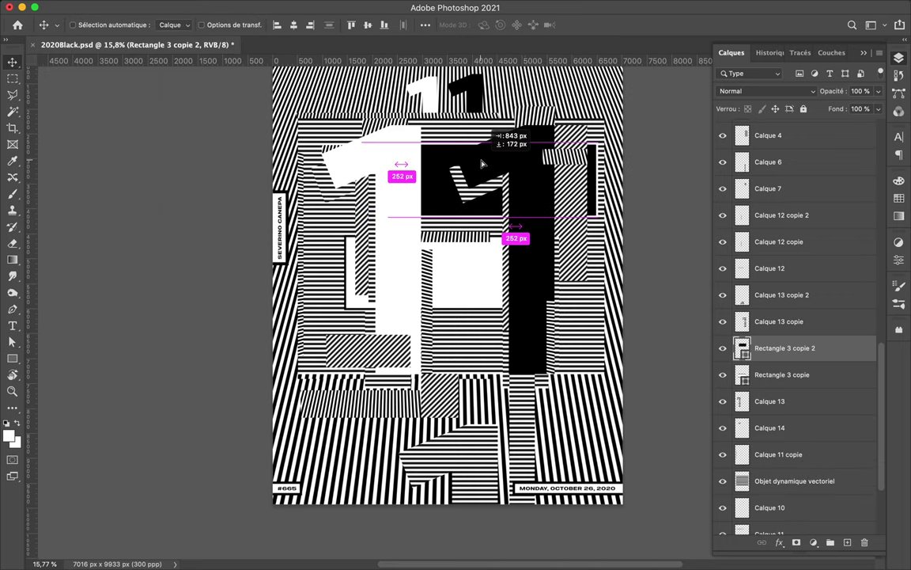
scroll(457, 275, up, 3)
drag(331, 226, 306, 244)
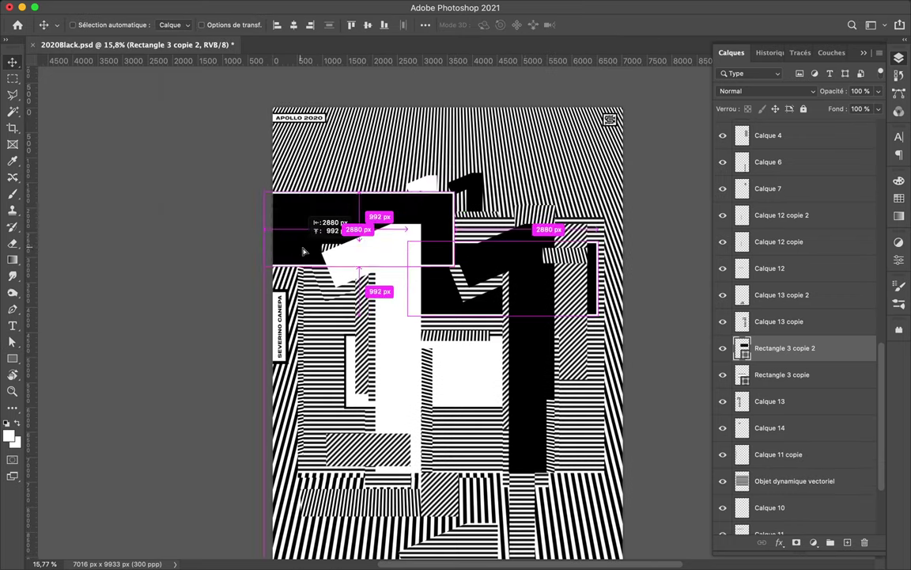
Transform the black block Rectangle 3 copie 3 and restack it just above Niveaux 1.
drag(799, 522, 742, 524)
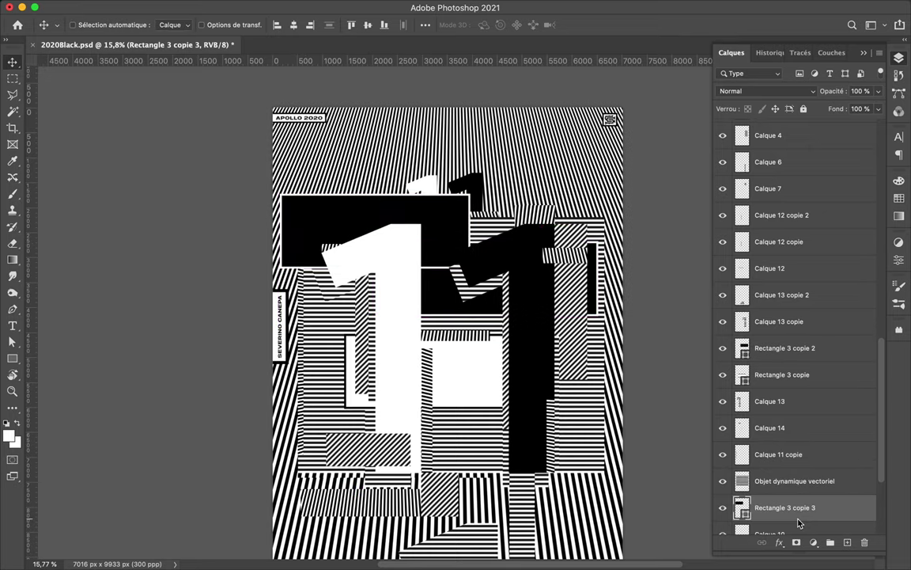
key(ctrl+t)
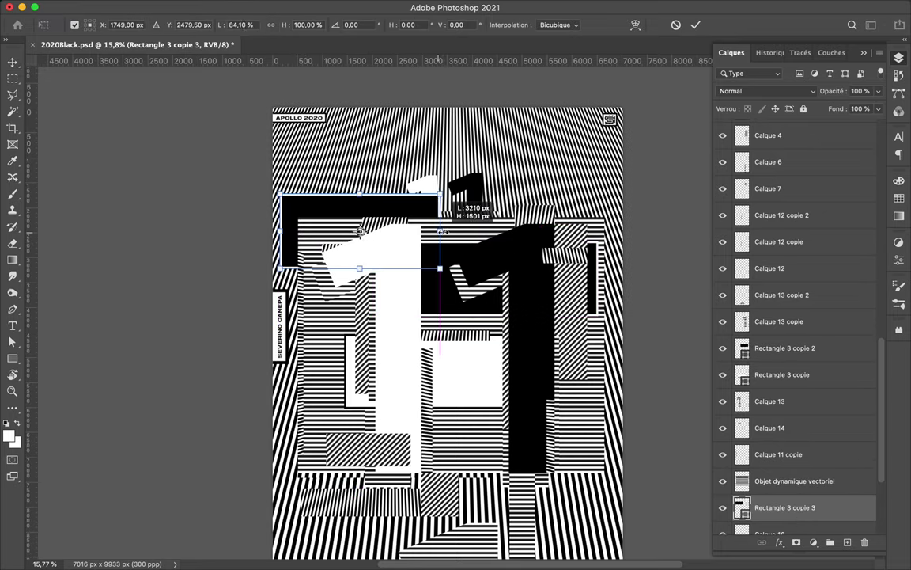
key(Return)
scroll(783, 411, down, 5)
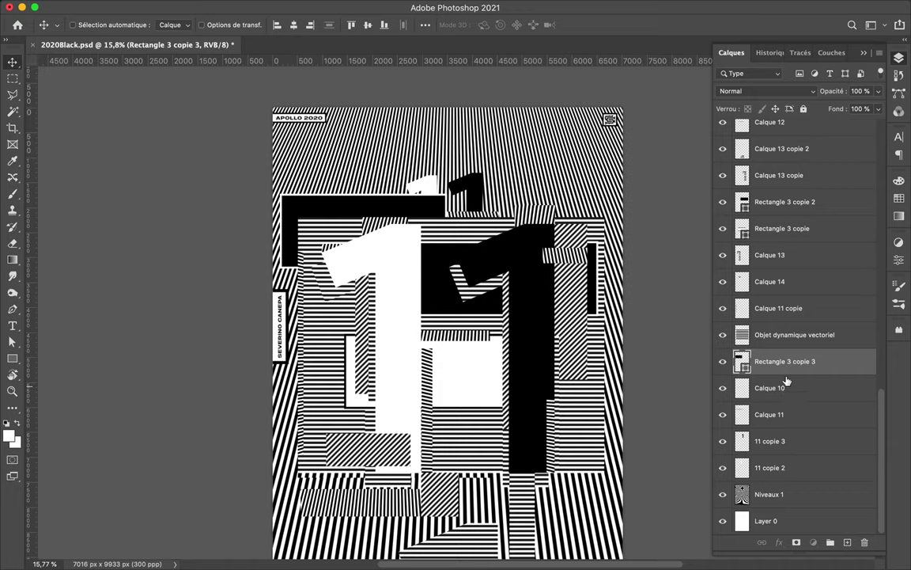
mouse_move(785, 362)
mouse_down()
mouse_move(774, 484)
mouse_move(774, 475)
mouse_up()
drag(361, 203, 370, 214)
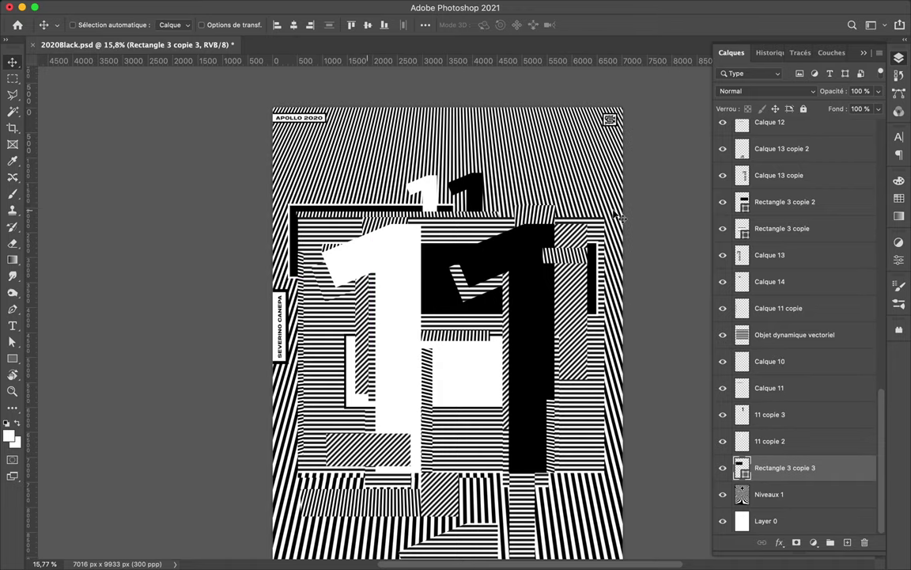
scroll(463, 301, down, 2)
Add a white block copy rotated -90° as a tall vertical bar at the right.
drag(459, 301, 626, 344)
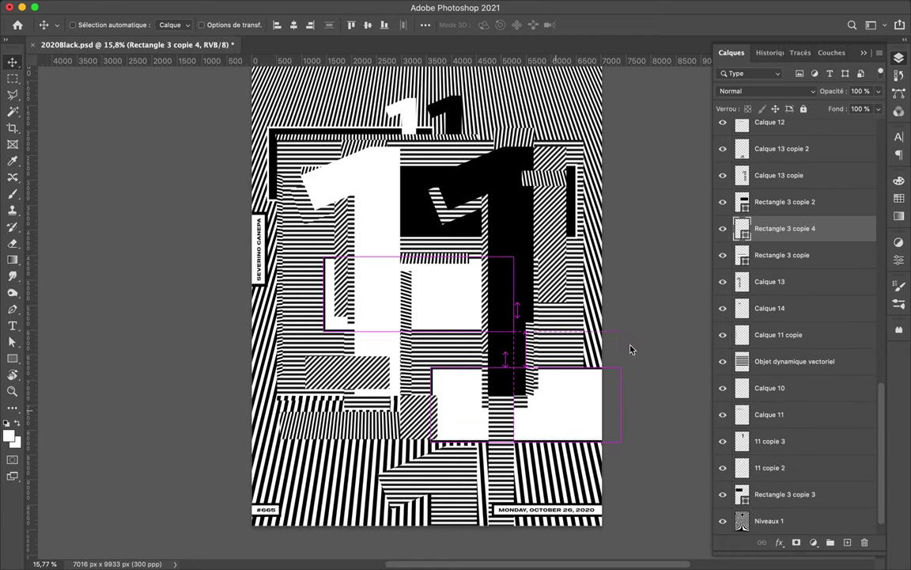
key(ctrl+t)
drag(496, 294, 467, 320)
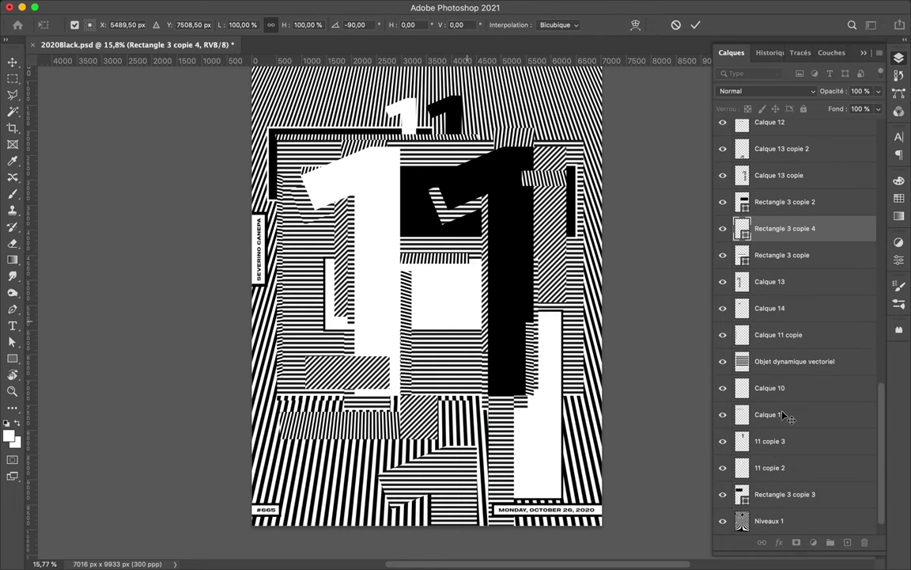
drag(788, 418, 783, 378)
drag(549, 427, 570, 362)
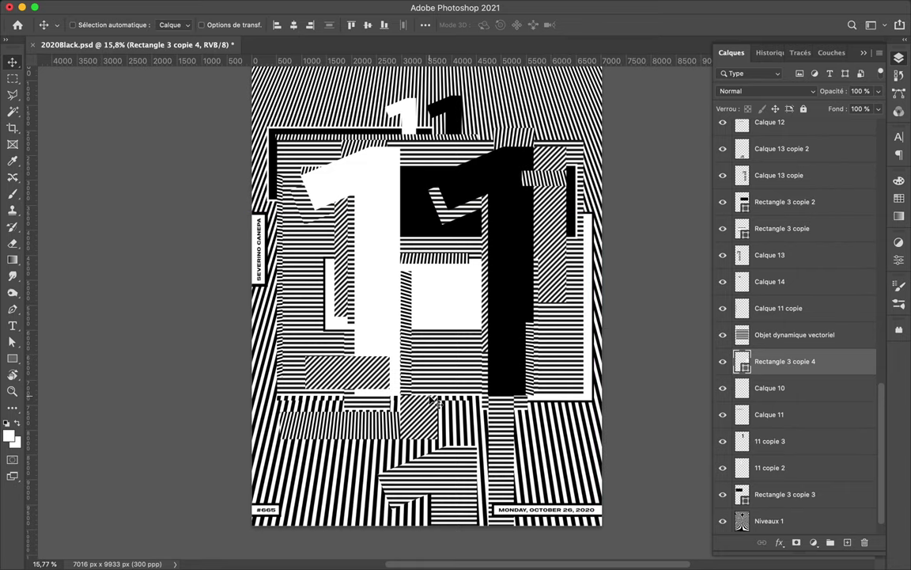
scroll(432, 356, up, 2)
Move Calque 16 above Objet dynamique vectoriel in the layer stack.
key(m)
drag(294, 448, 293, 451)
click(772, 522)
drag(777, 323, 777, 324)
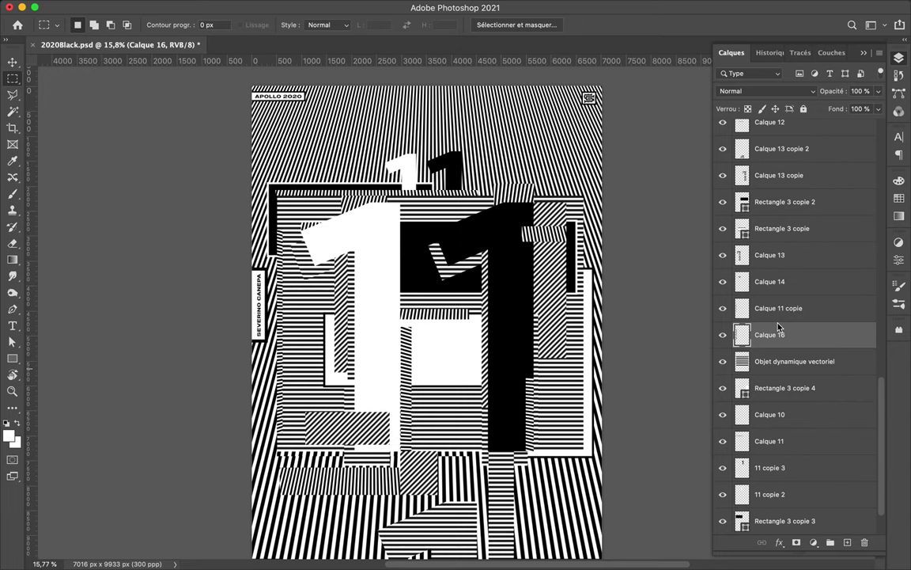
scroll(281, 417, up, 1)
scroll(238, 392, up, 2)
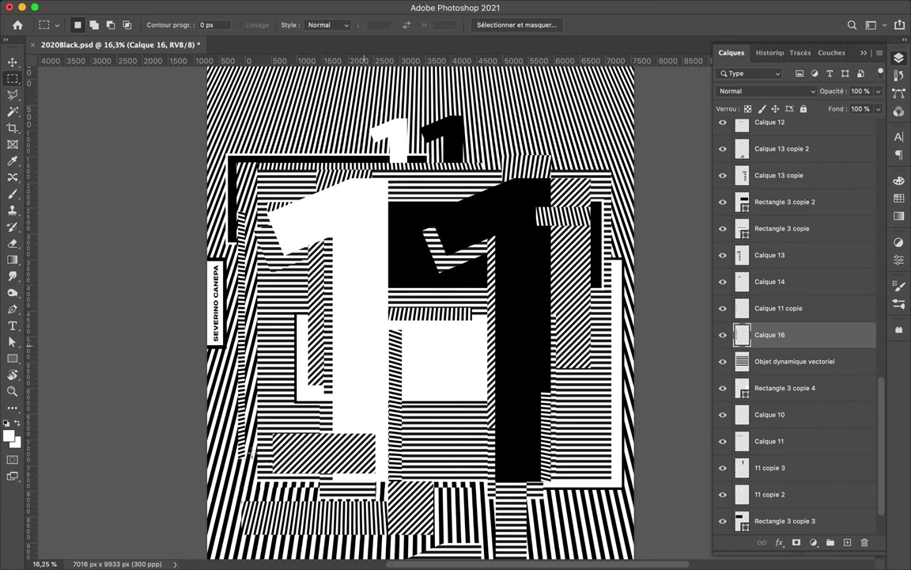
key(v)
scroll(217, 461, down, 1)
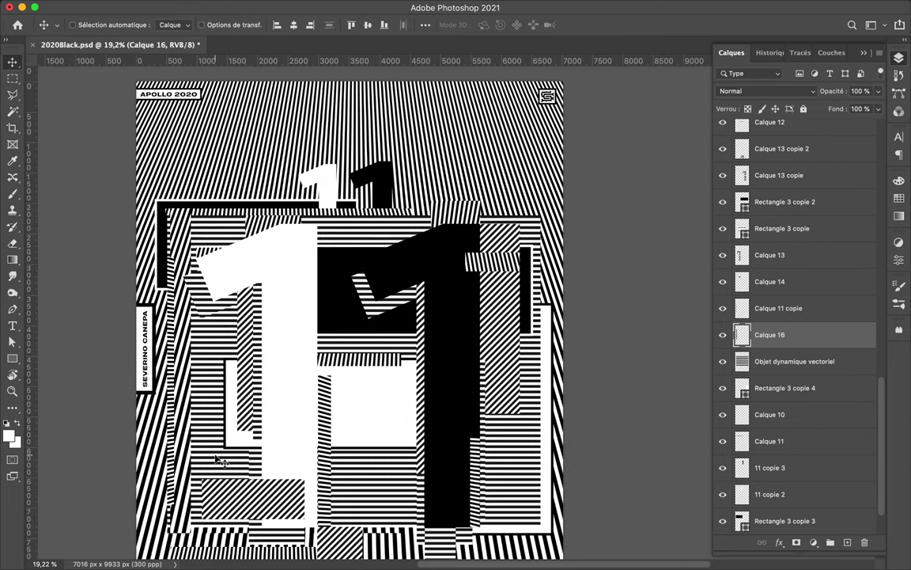
scroll(387, 431, down, 1)
Duplicate the Calque 2 stripe patch and drop the copies below Calque 16.
ctrl+click(349, 436)
ctrl+click(348, 436)
drag(349, 436, 367, 399)
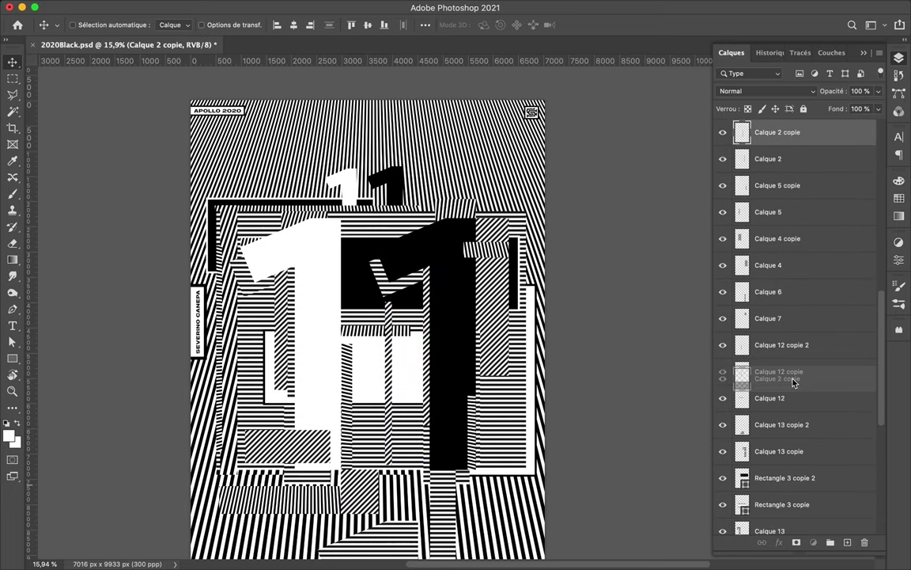
drag(818, 243, 781, 434)
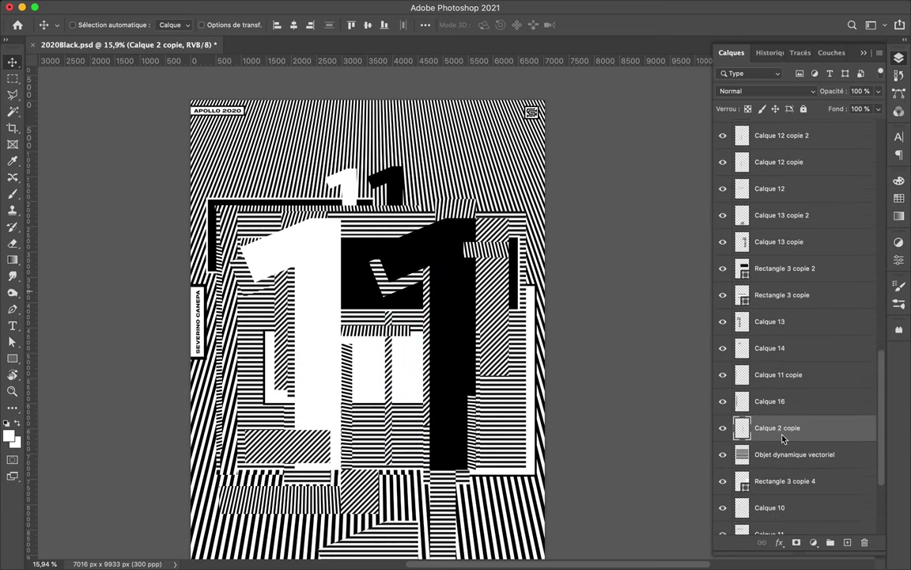
mouse_move(386, 438)
mouse_down()
mouse_move(447, 265)
mouse_move(448, 289)
mouse_up()
scroll(450, 293, down, 3)
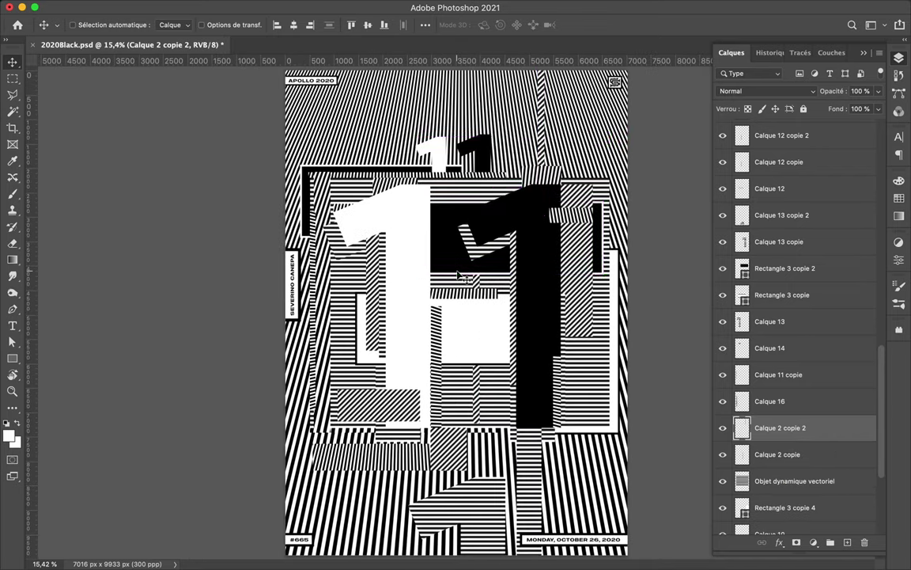